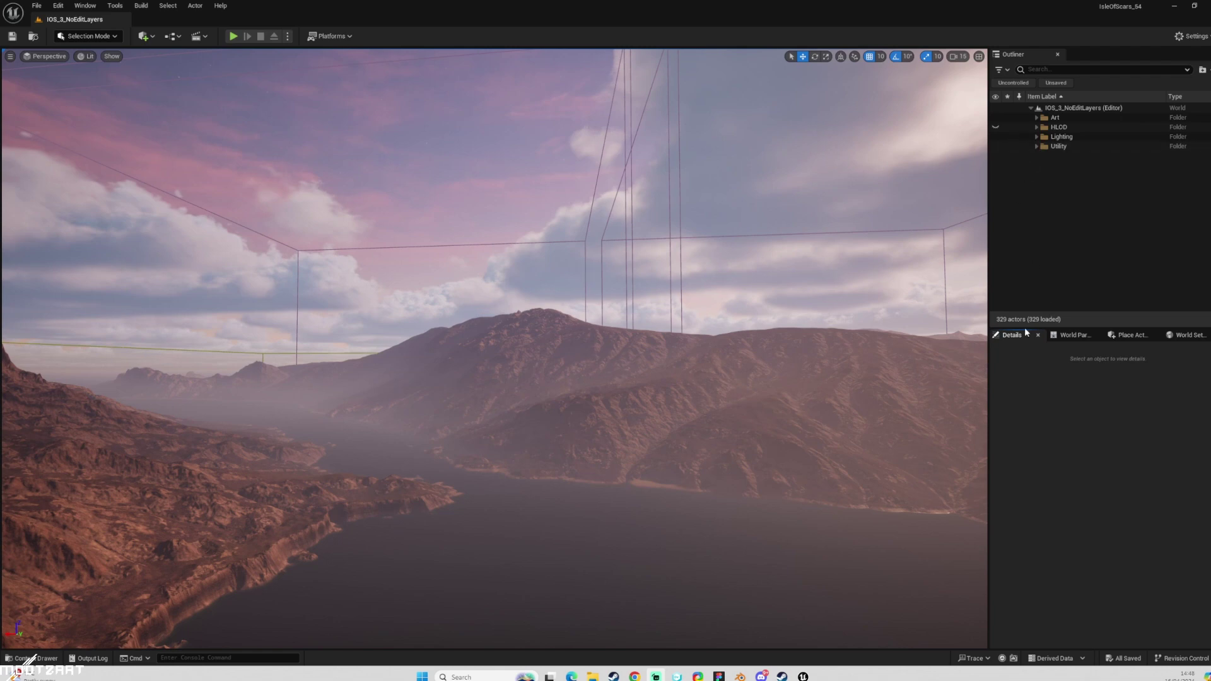
# Split the lower dock so Details and World Settings share one group beside World Partition and Place Actors, with Details in front
pyautogui.moveTo(1024, 328); pyautogui.dragTo(1009, 492)
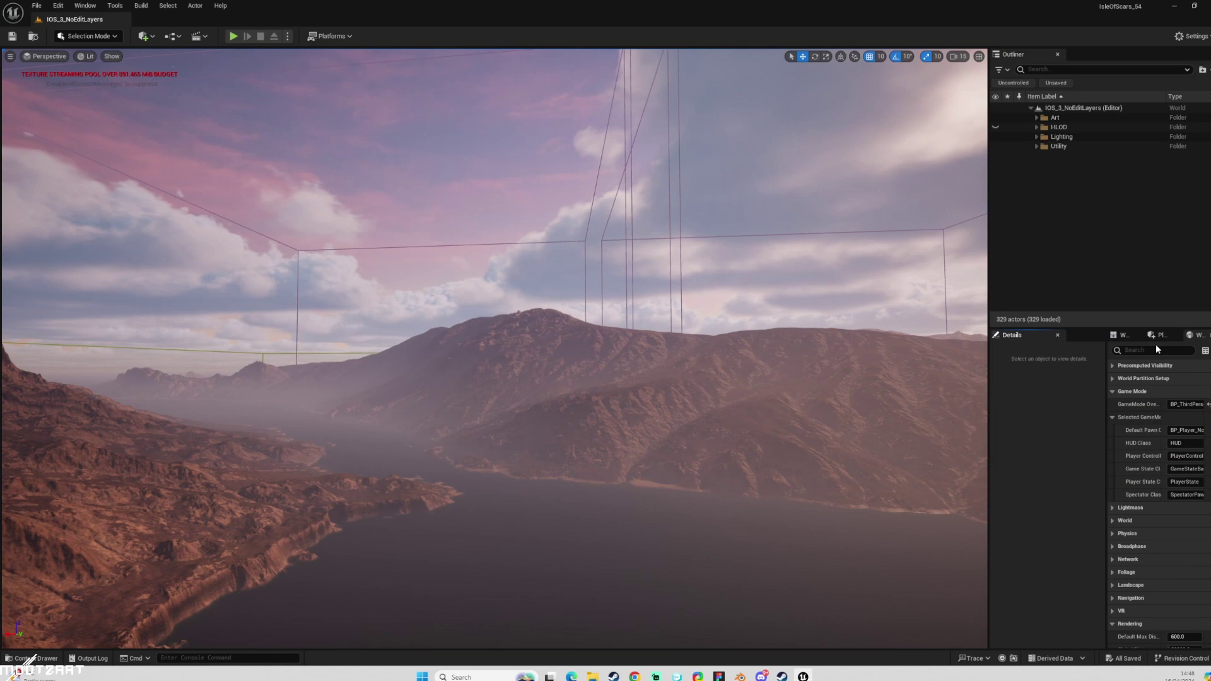
pyautogui.moveTo(1190, 335); pyautogui.dragTo(1072, 334)
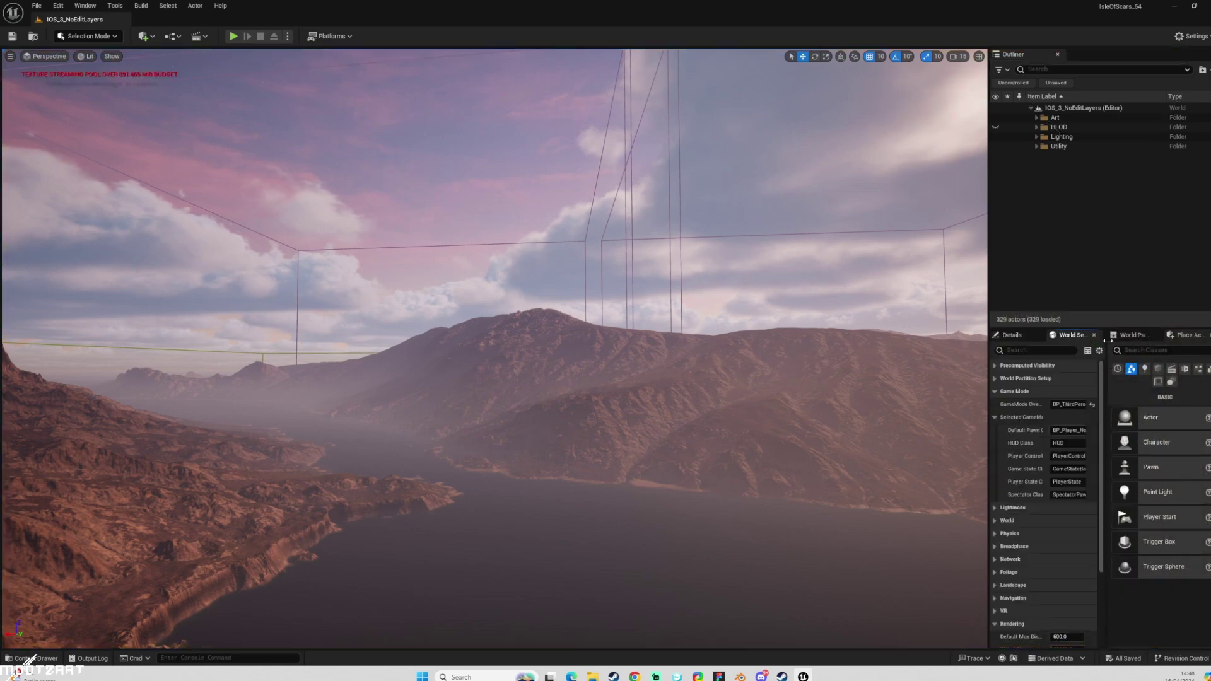
pyautogui.click(1012, 335)
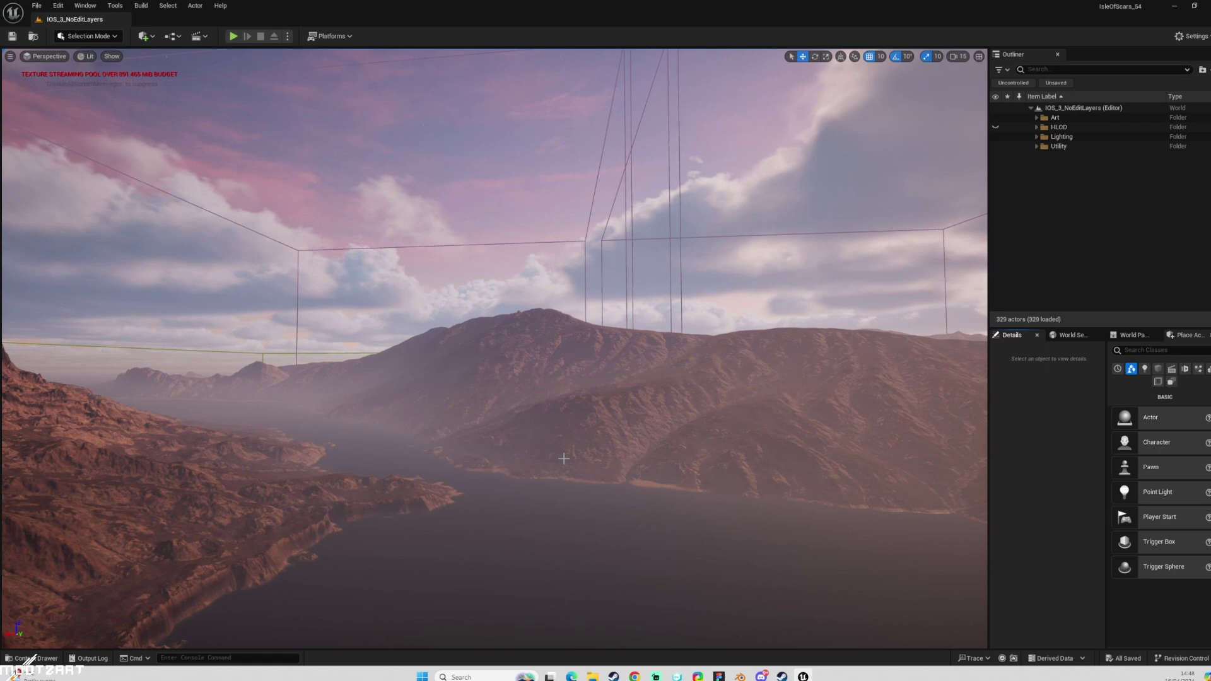
# Run the console command r.streaming.poolsize 0 to lift the texture streaming pool limit
pyautogui.press('`')
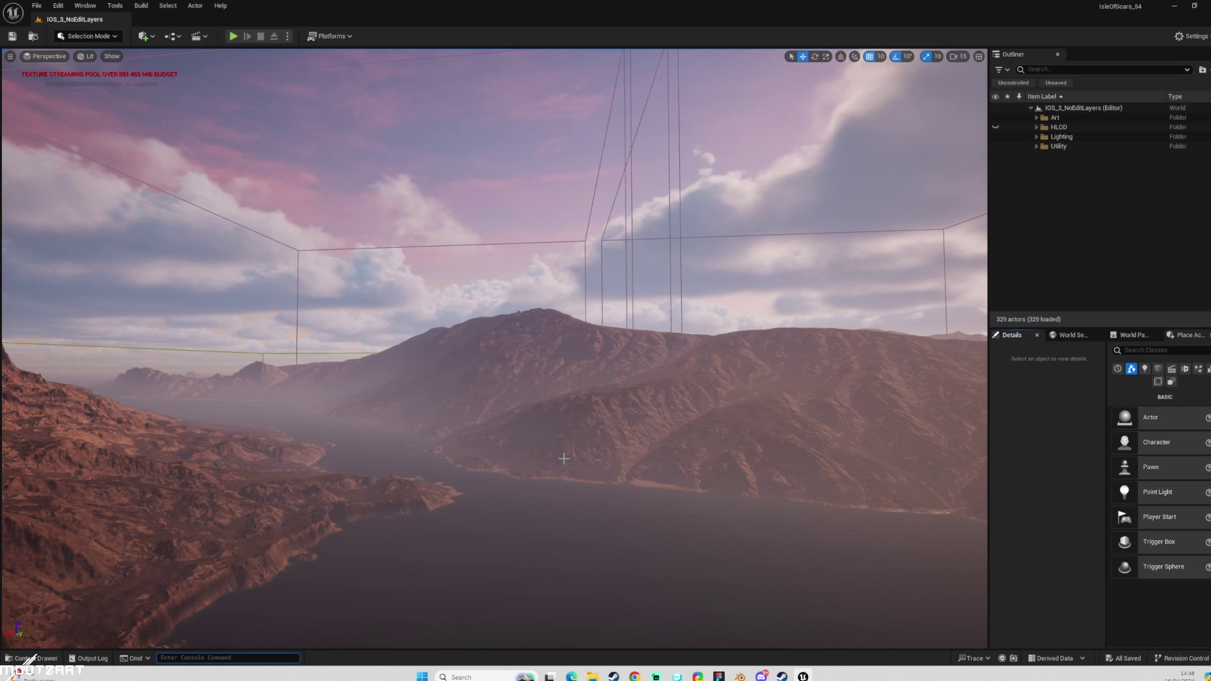
pyautogui.write('R.')
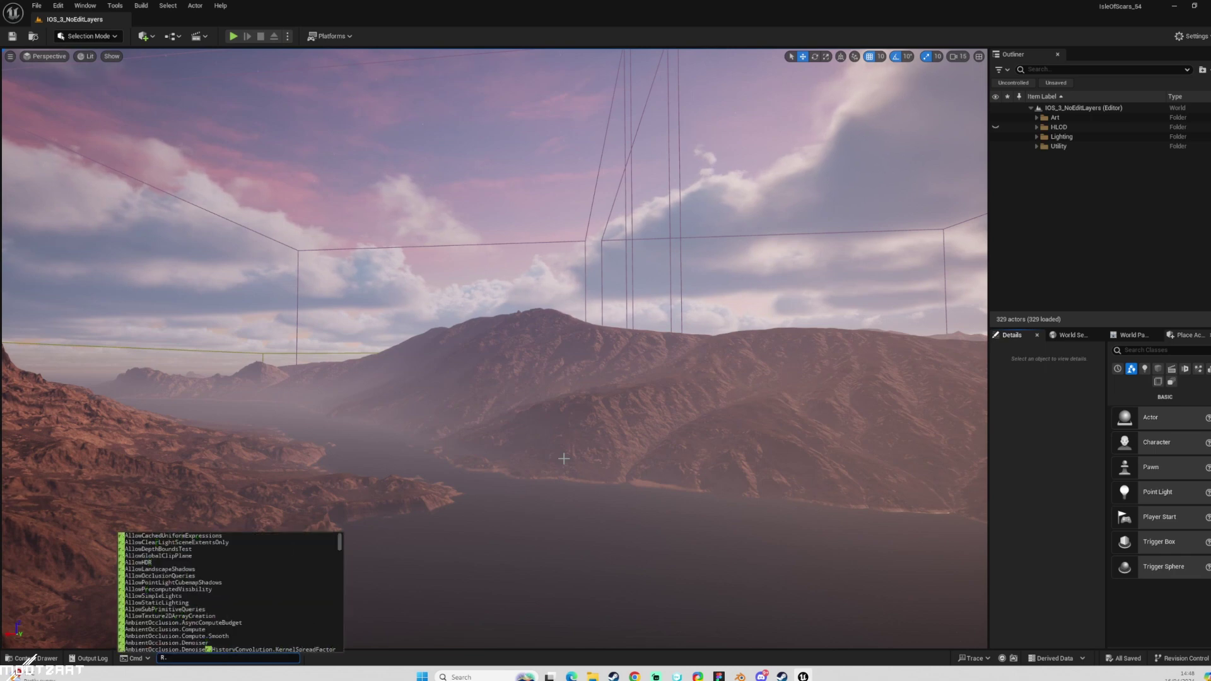
pyautogui.press('BackSpace')
pyautogui.press('BackSpace')
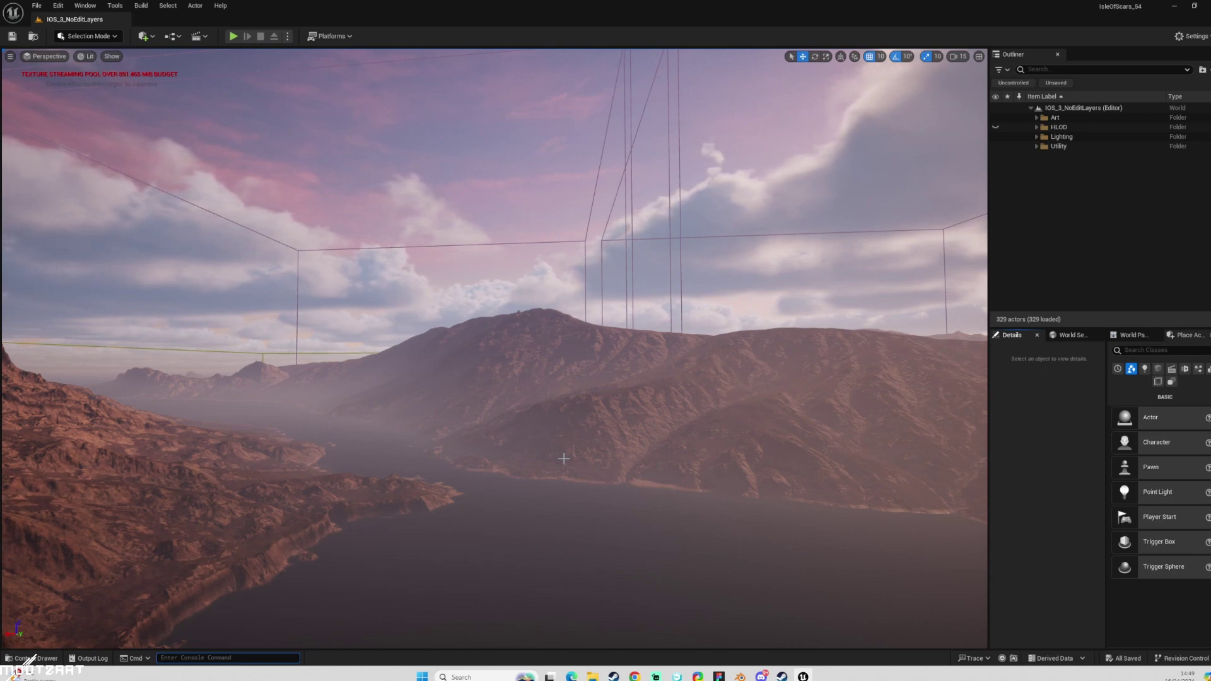
pyautogui.press('`')
pyautogui.write('r.')
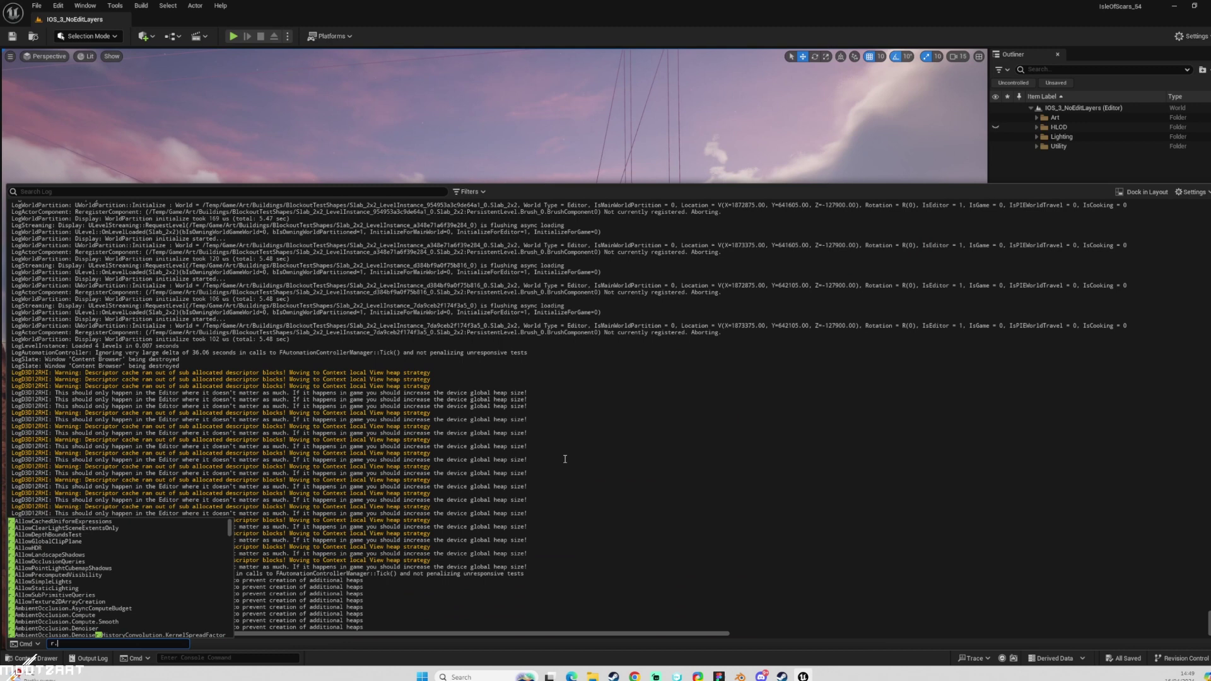
pyautogui.write('streaming')
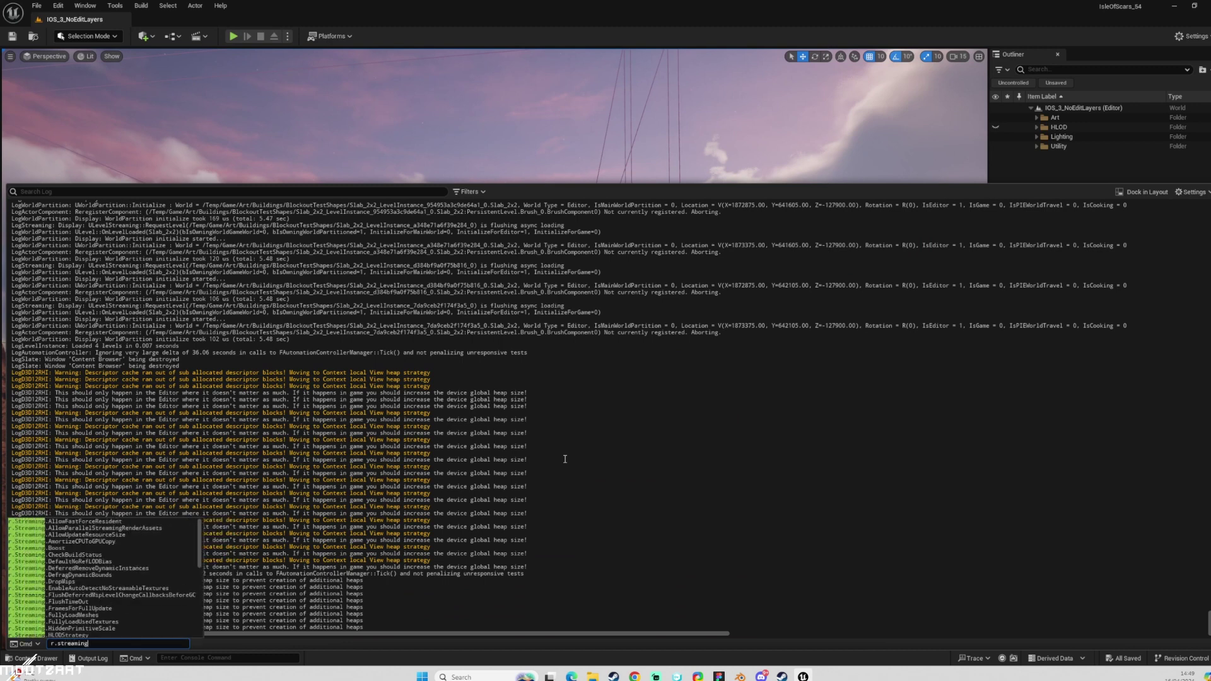
pyautogui.write('.poolsize')
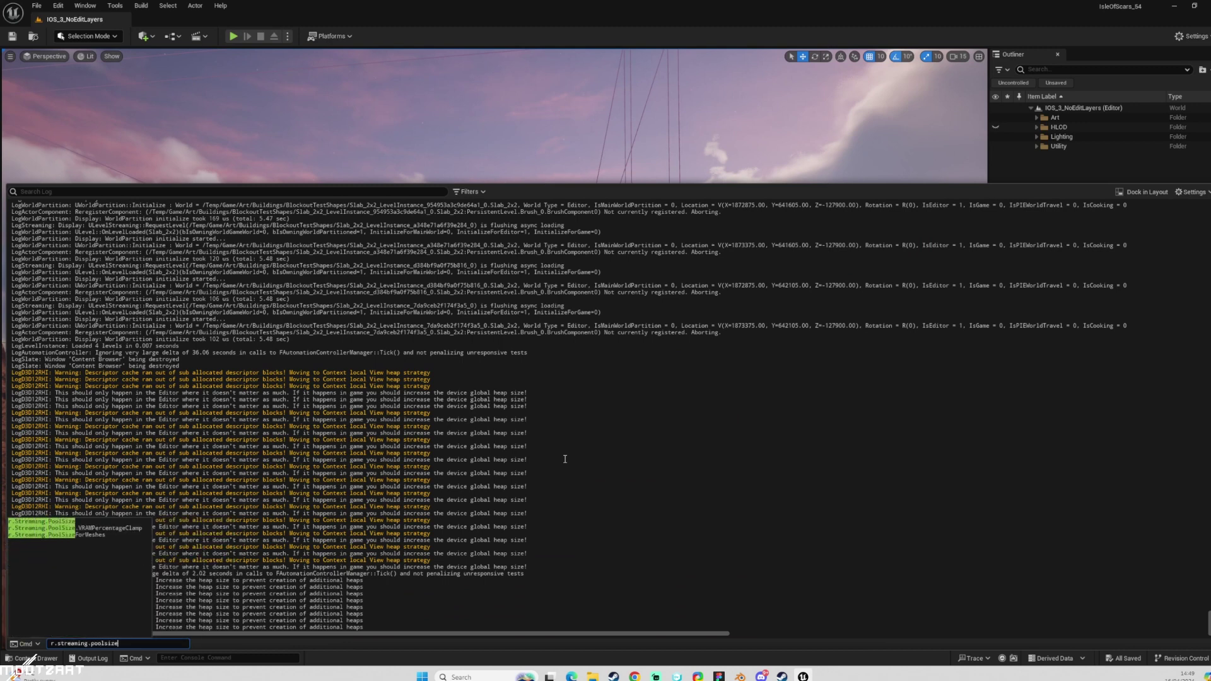
pyautogui.write(' 0')
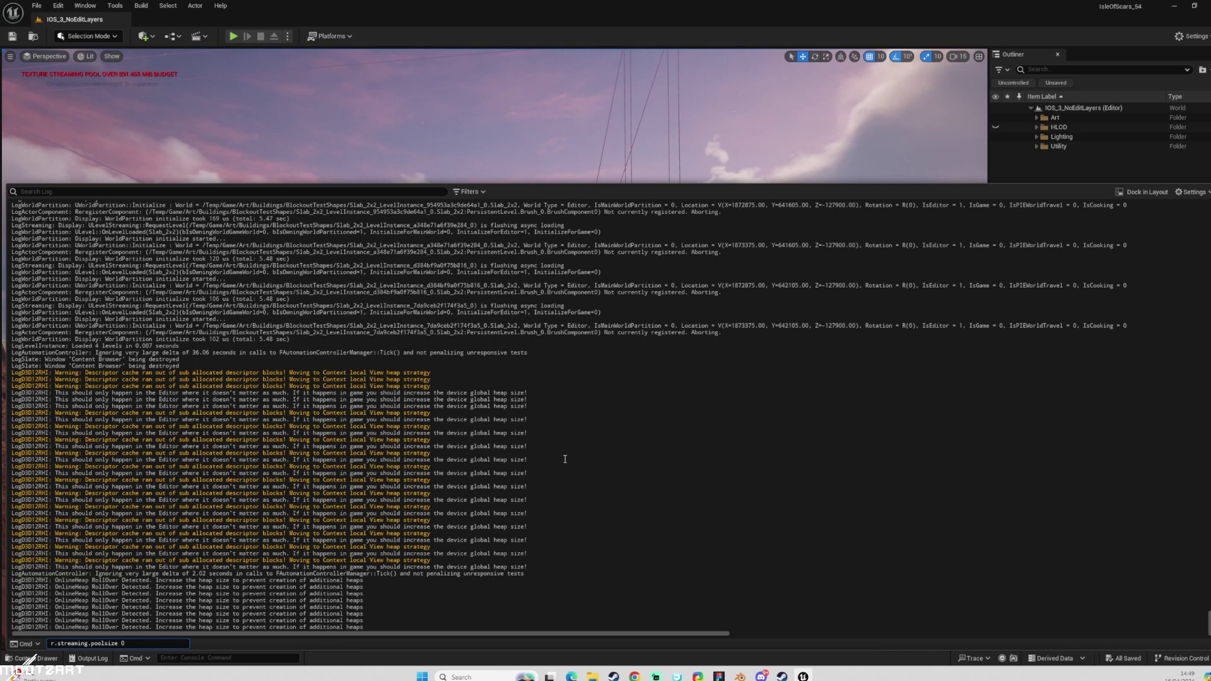
pyautogui.press('Return')
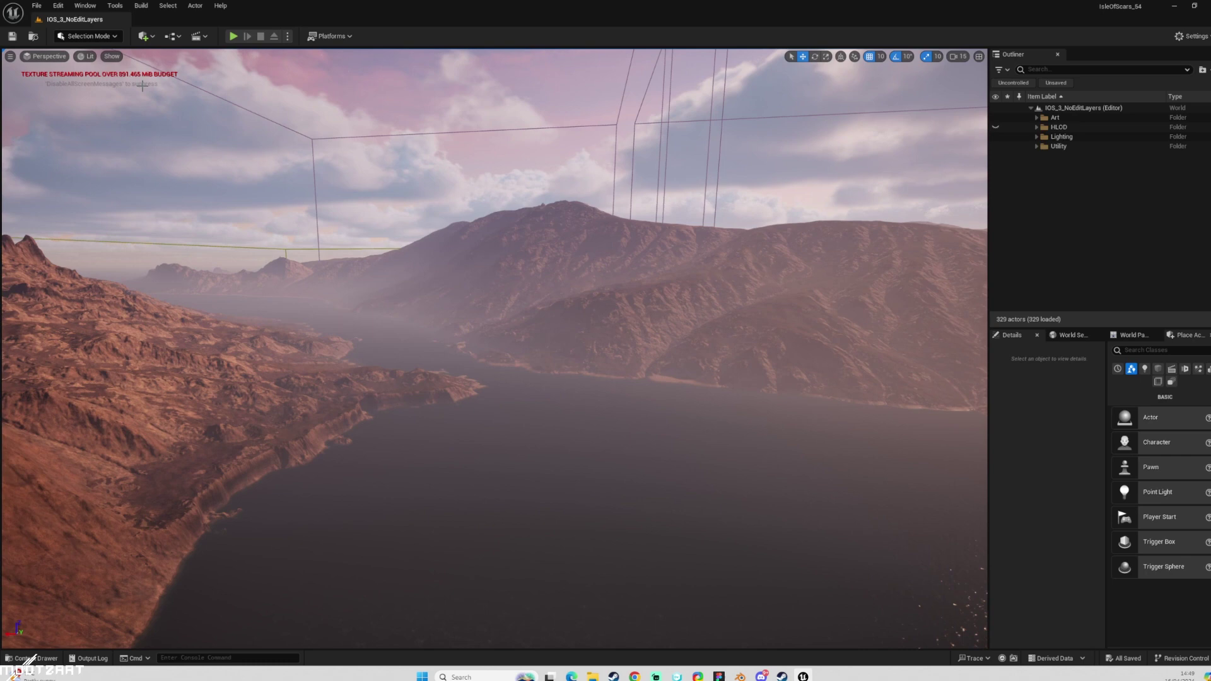
# Run the r.streaming.poolsize console command again to clear the texture streaming pool budget warning
pyautogui.press('`')
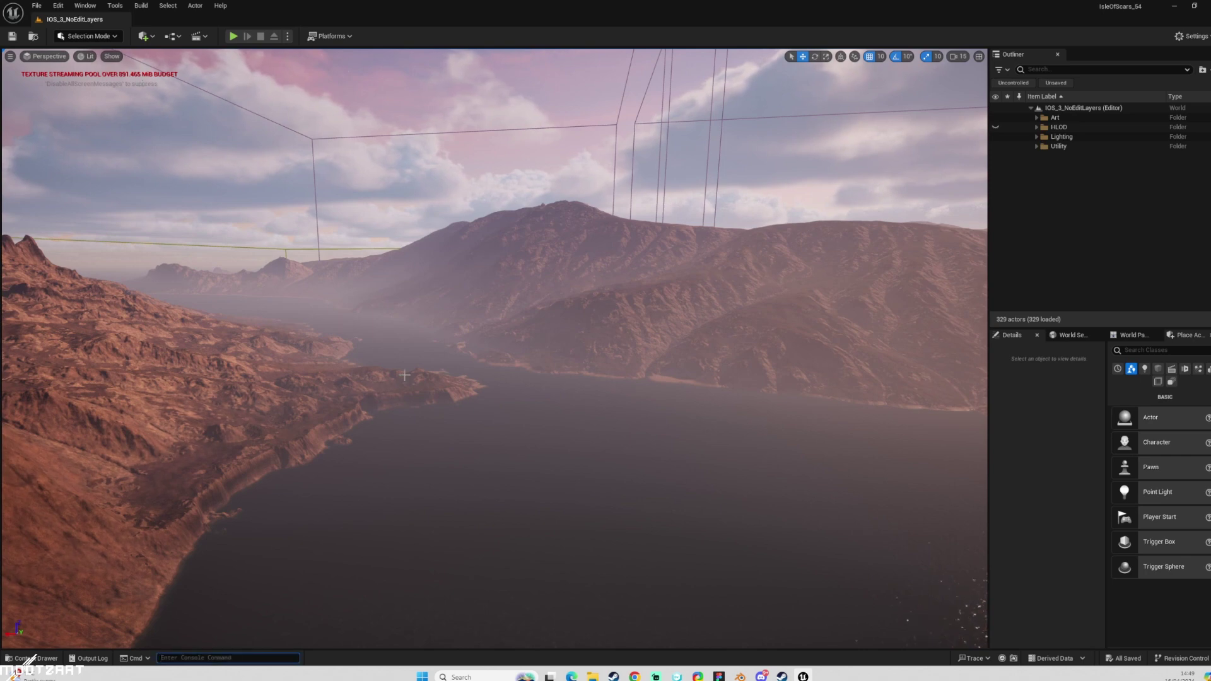
pyautogui.write('r.streaming.poolsize')
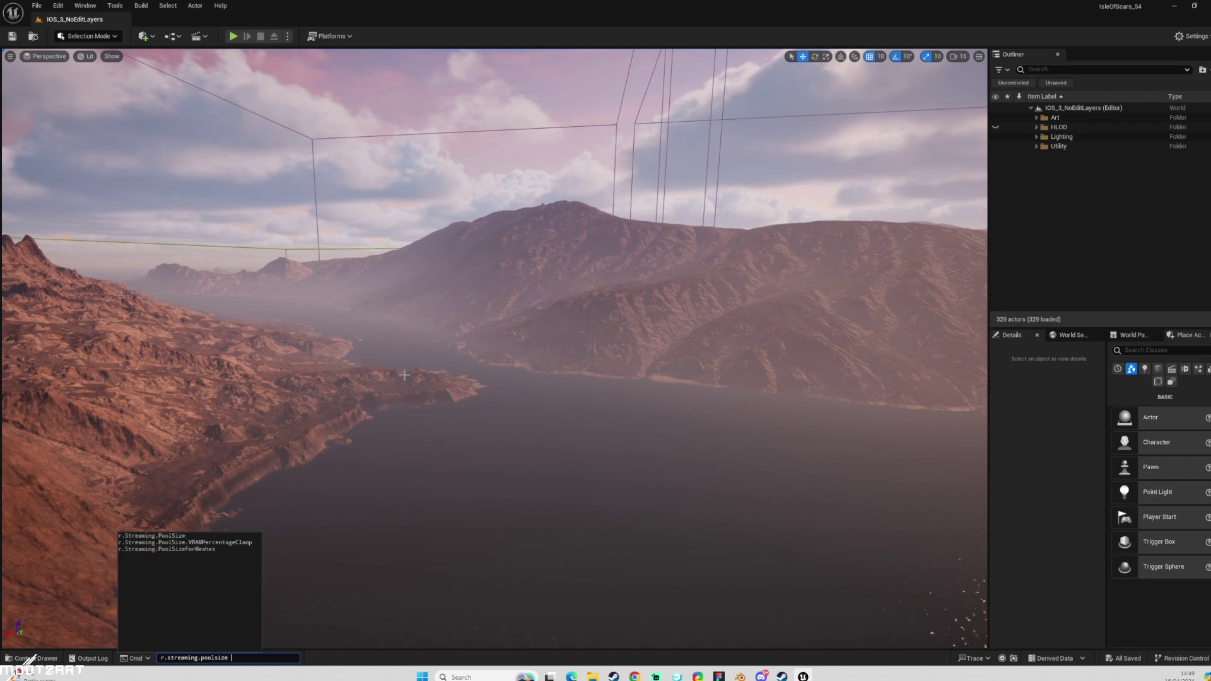
pyautogui.press('Return')
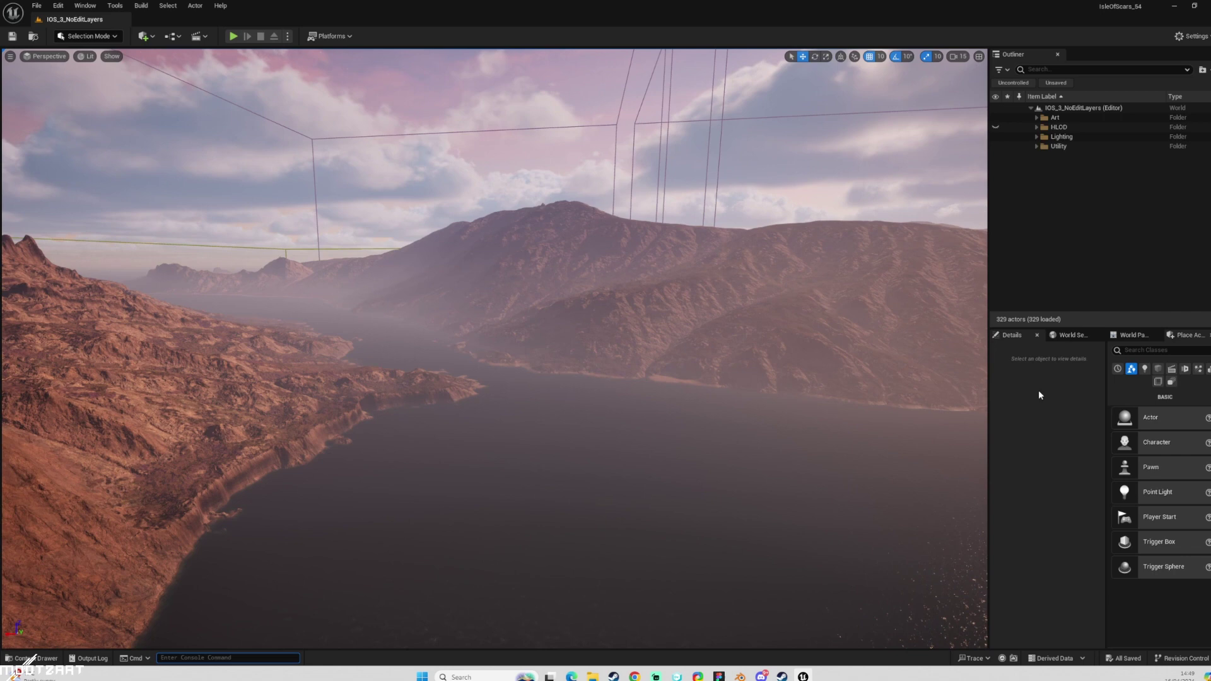
# Bring World Partition to the front in place of Place Actors, with Details showing beside it
pyautogui.click(1132, 335)
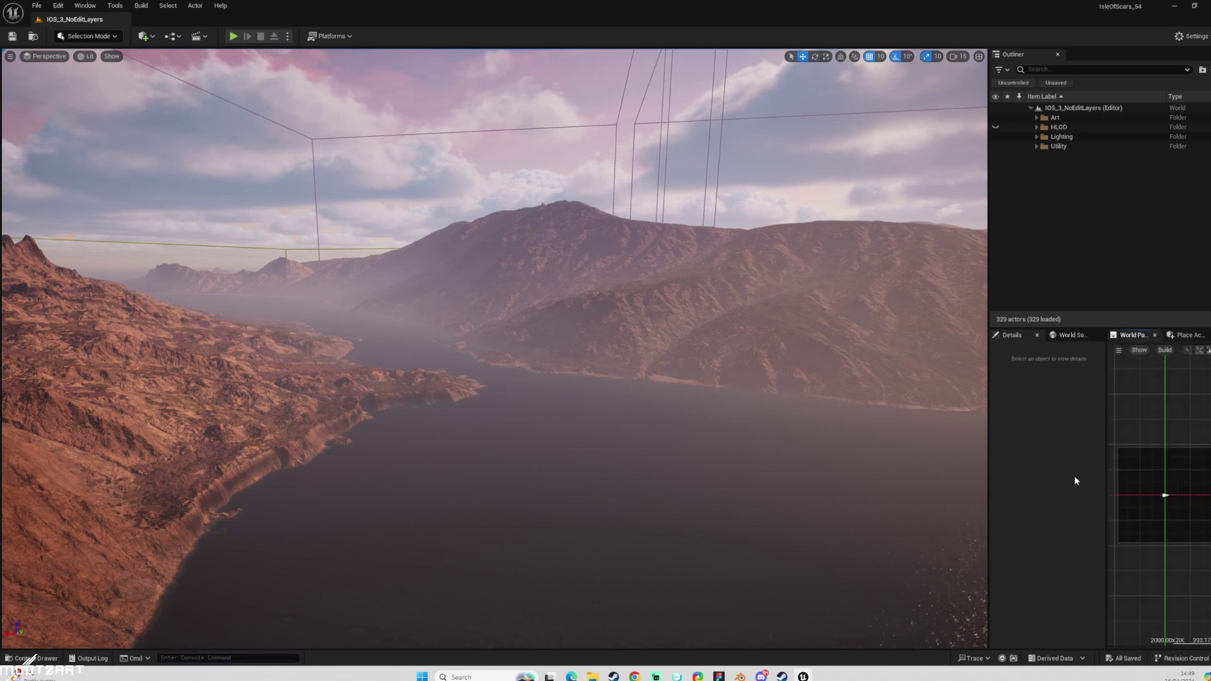
pyautogui.click(1070, 335)
pyautogui.click(1012, 335)
pyautogui.click(1070, 335)
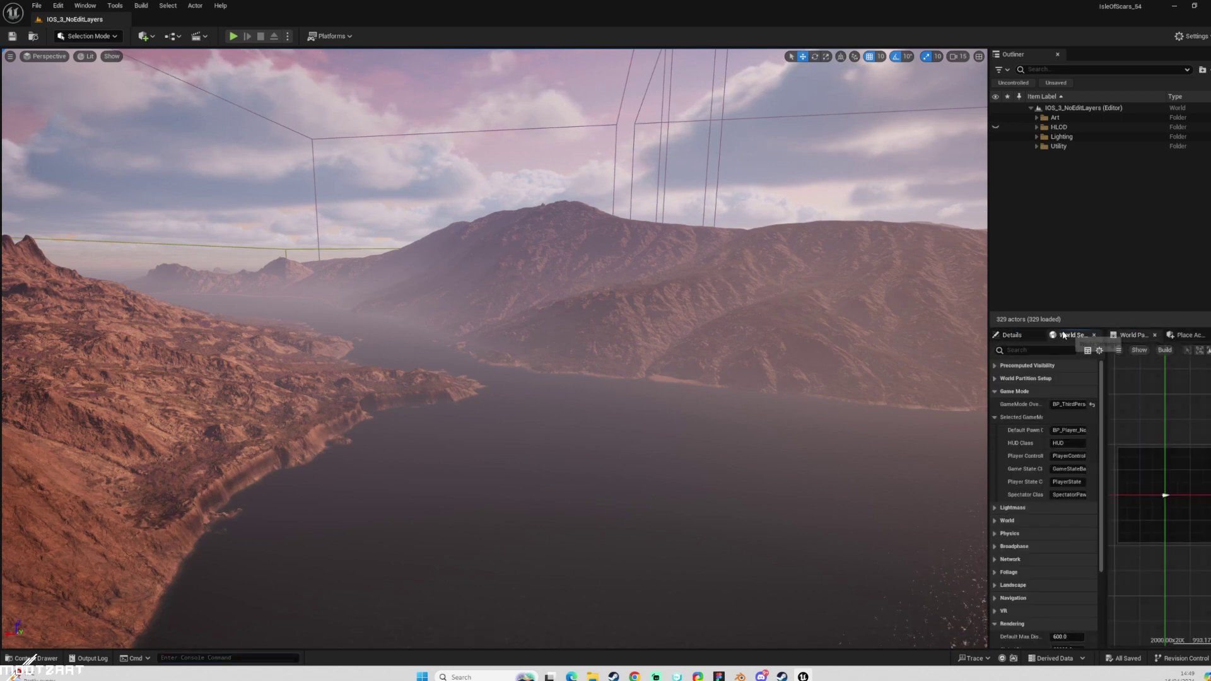
pyautogui.click(1003, 335)
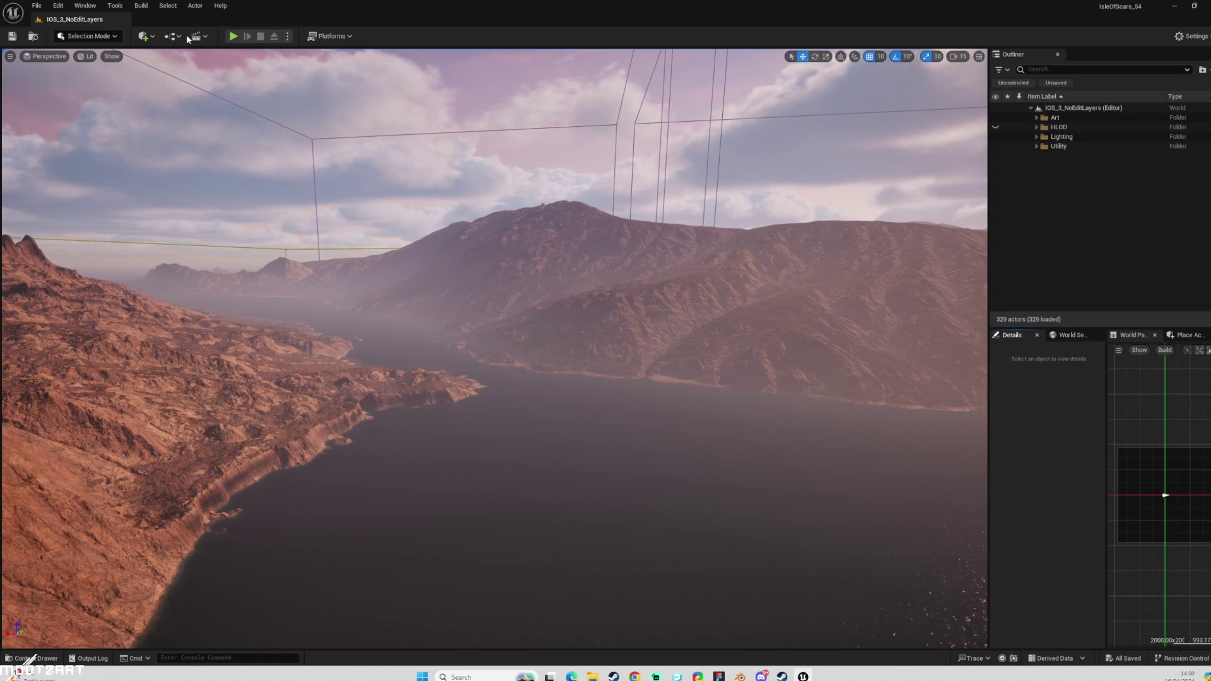
# Find the Console Variables Editor plugin by searching for "console", enable it despite its beta status, and restart the editor
pyautogui.click(59, 6)
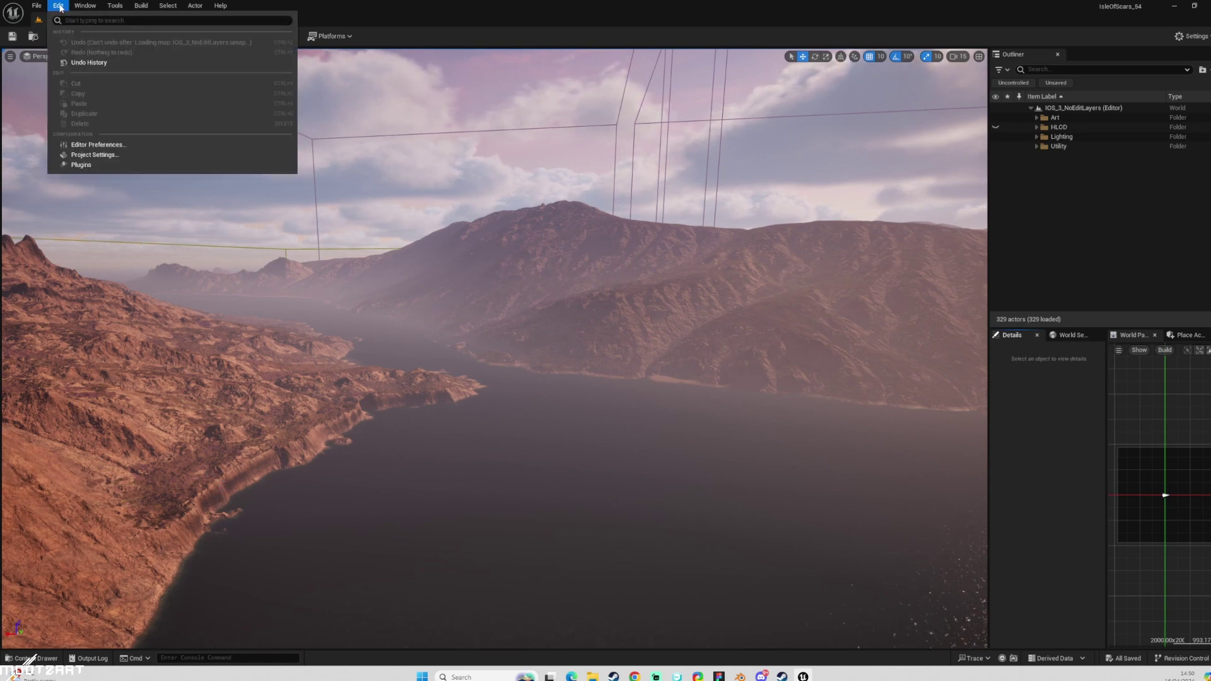
pyautogui.click(80, 164)
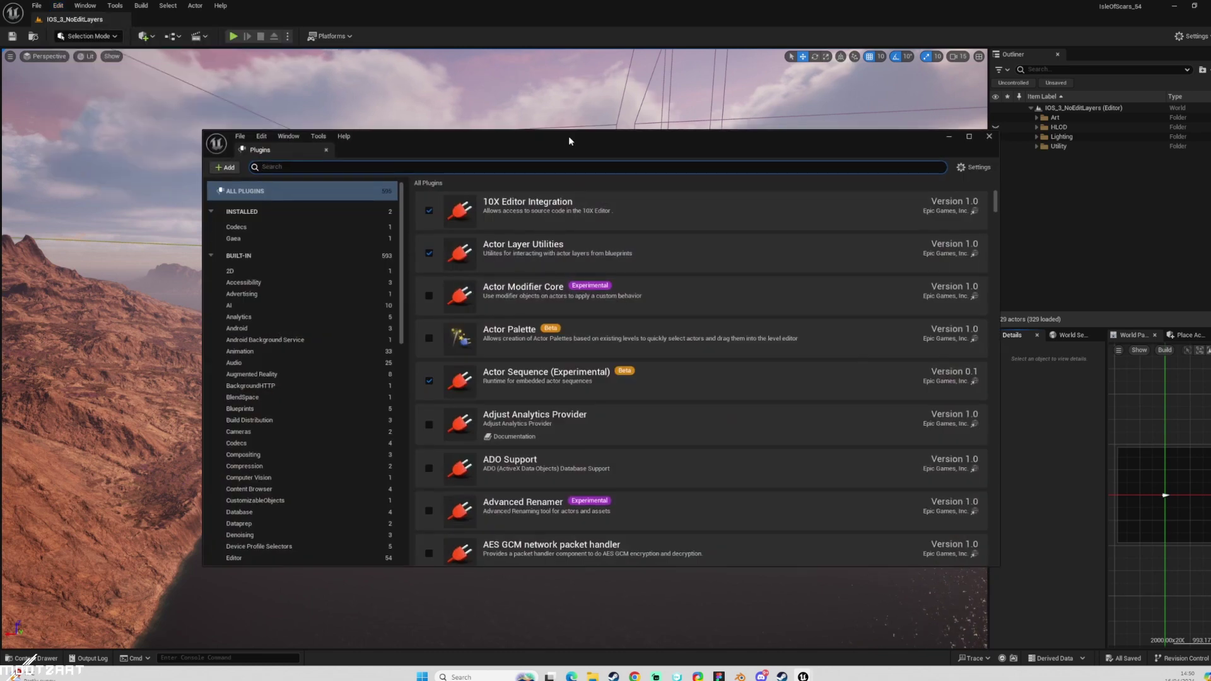
pyautogui.moveTo(569, 135); pyautogui.dragTo(470, 110)
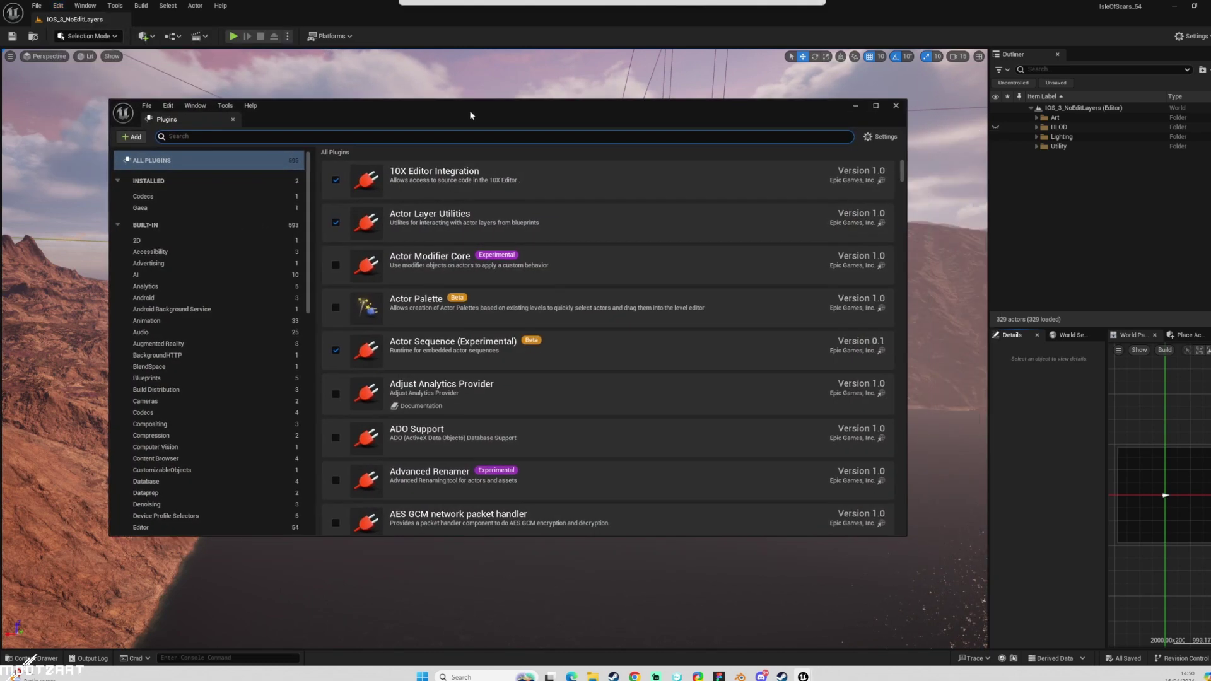
pyautogui.click(56, 5)
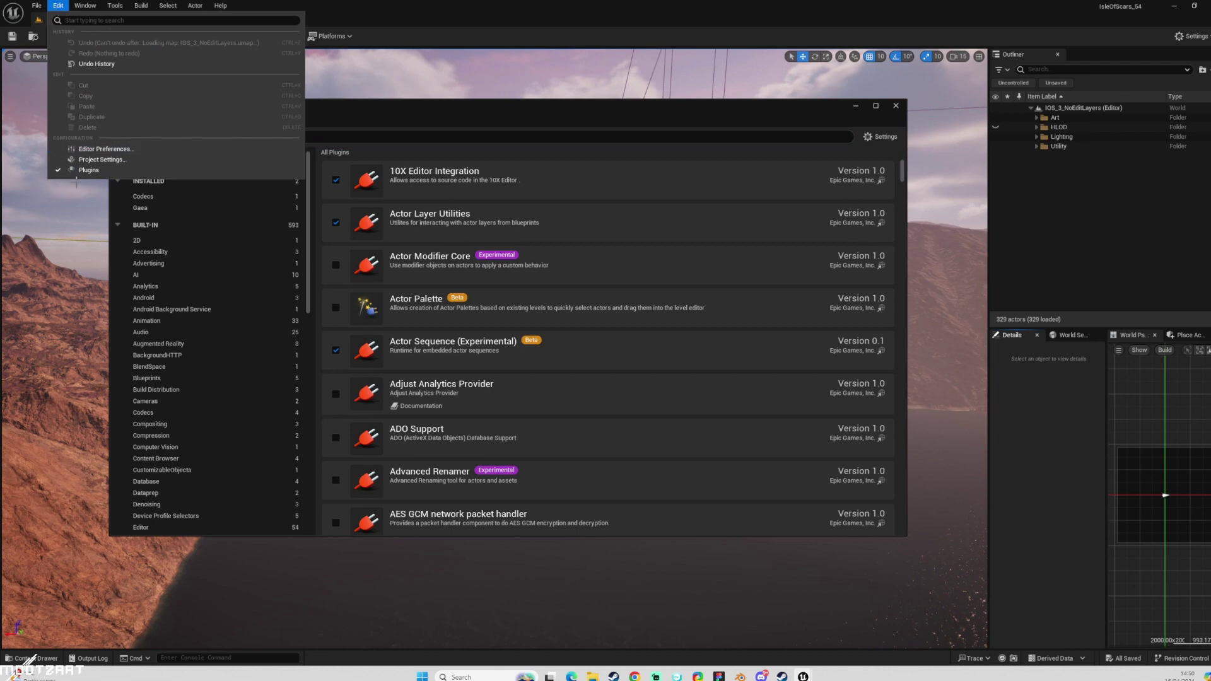
pyautogui.click(79, 170)
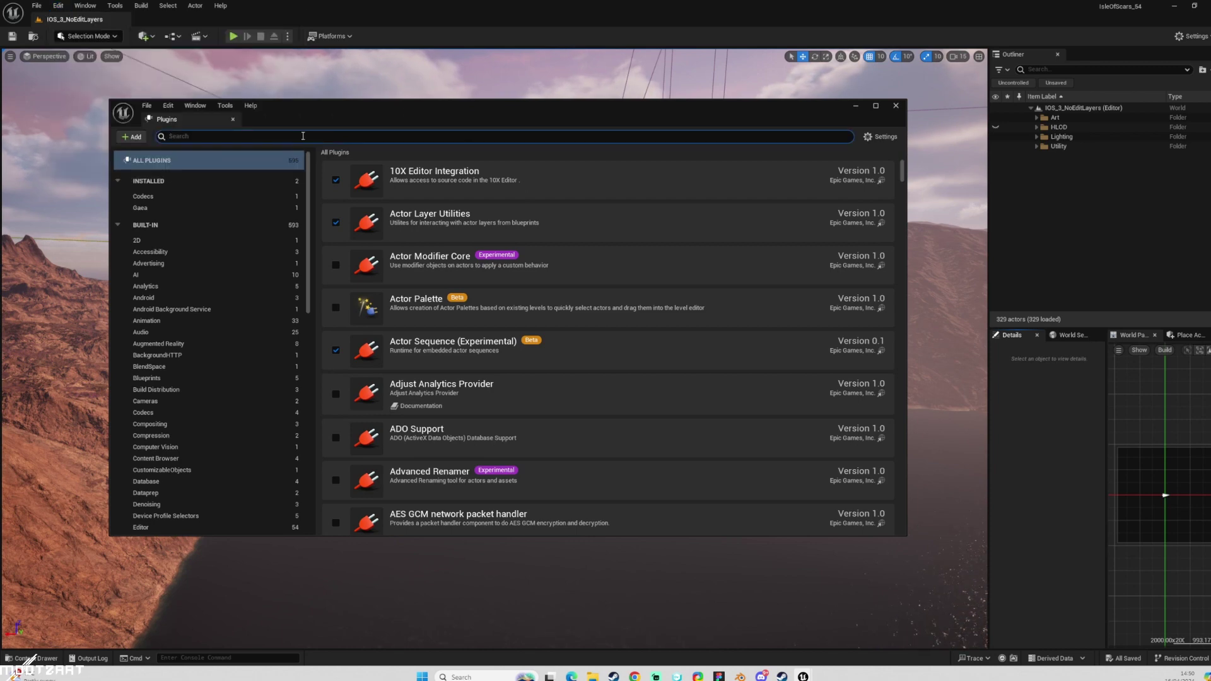
pyautogui.write('console')
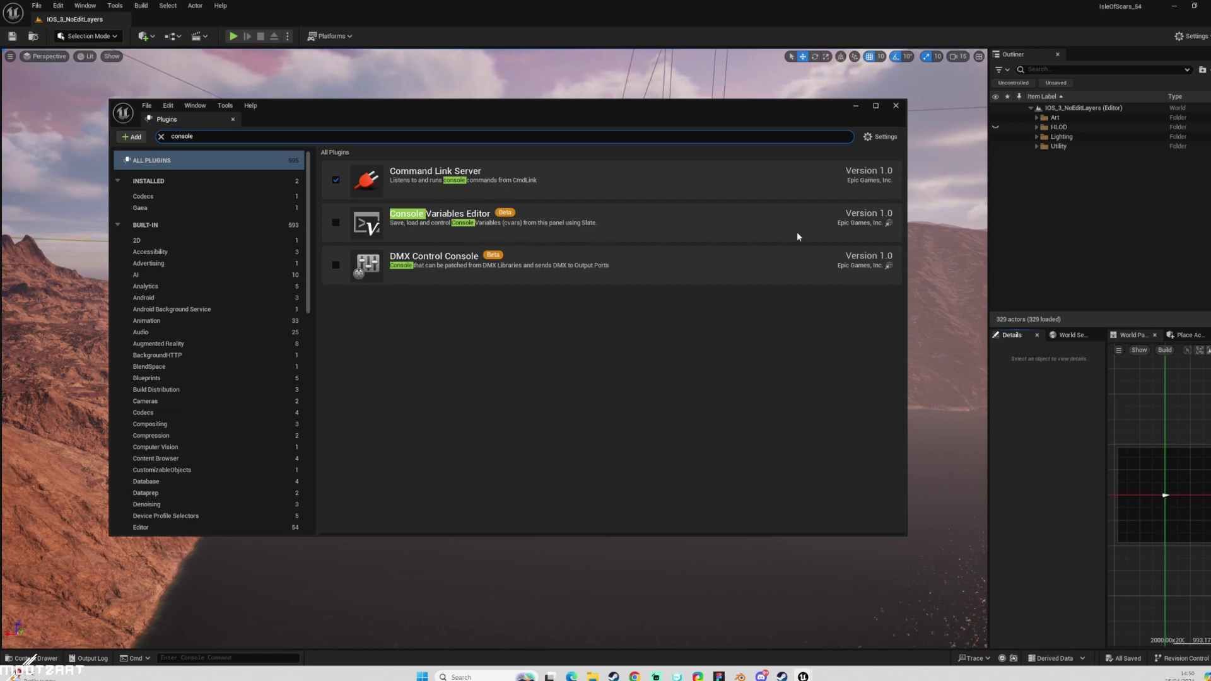
pyautogui.click(335, 222)
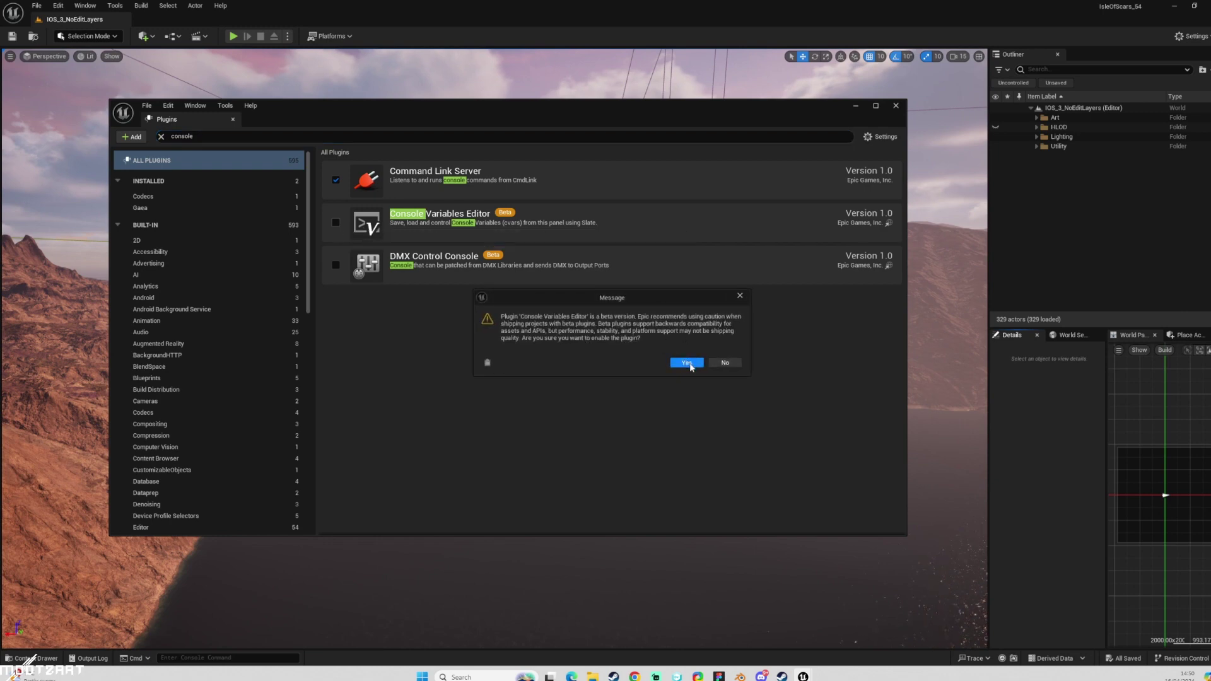
pyautogui.click(687, 362)
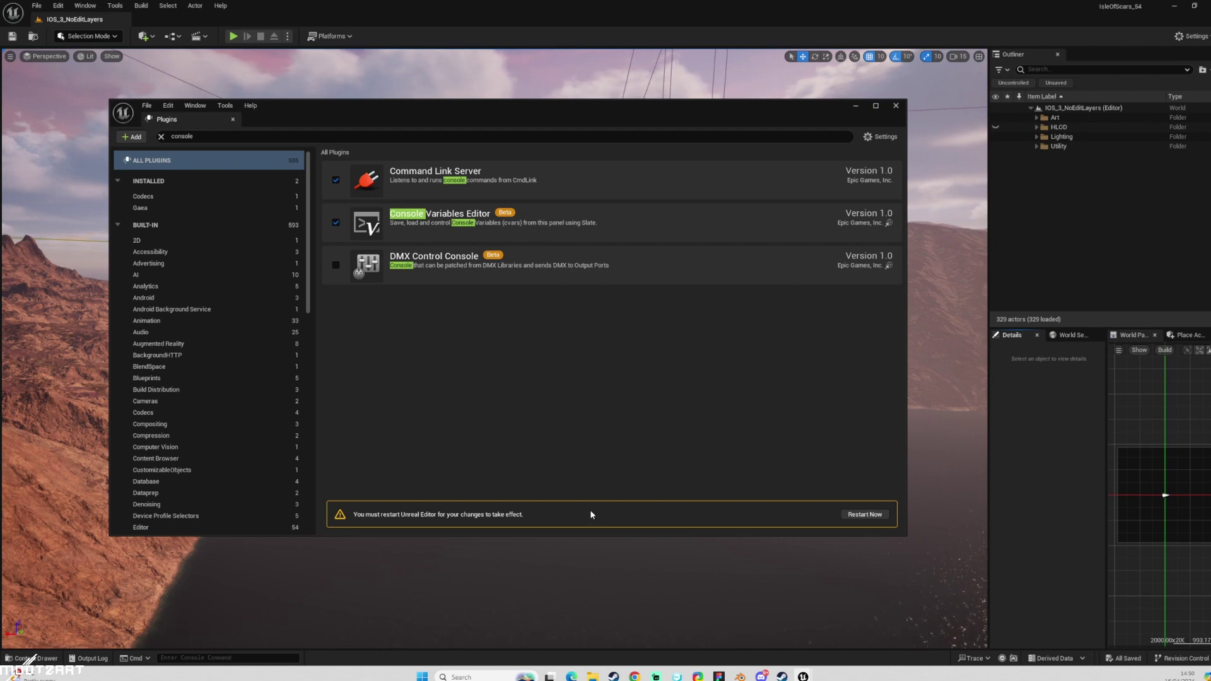
pyautogui.click(870, 515)
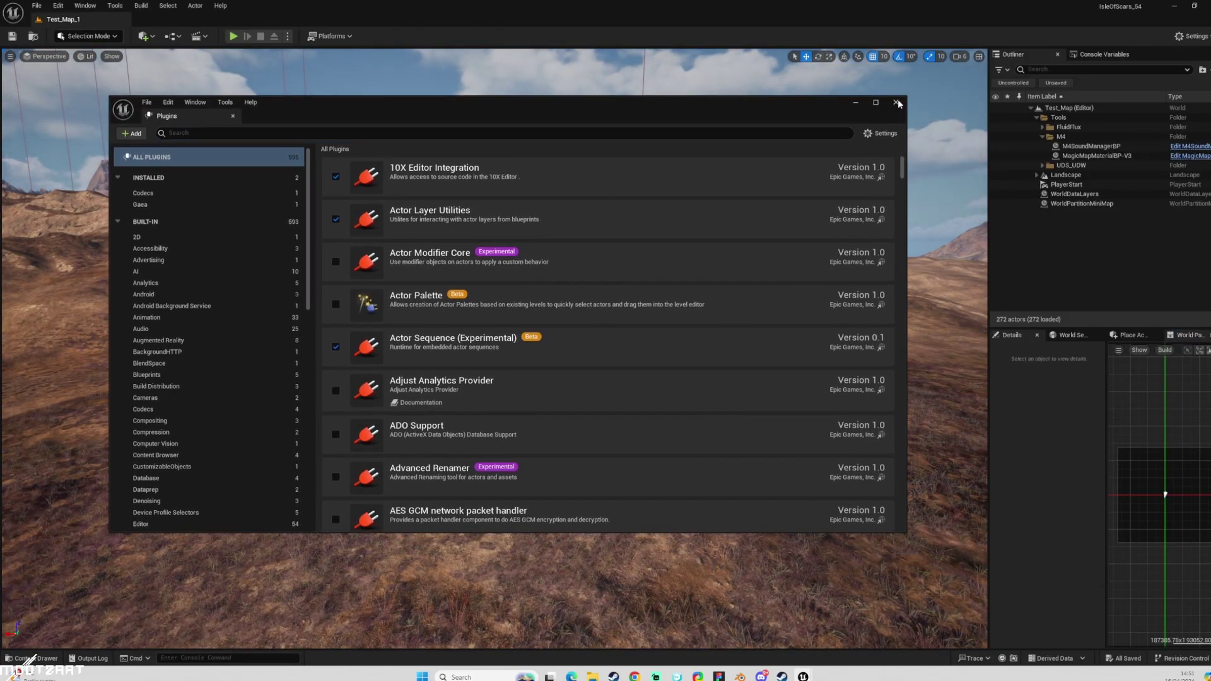
# Close the plugin browser and the Console Variables editor, and reload the recent level IOS_3_NoEditLayers
pyautogui.click(895, 106)
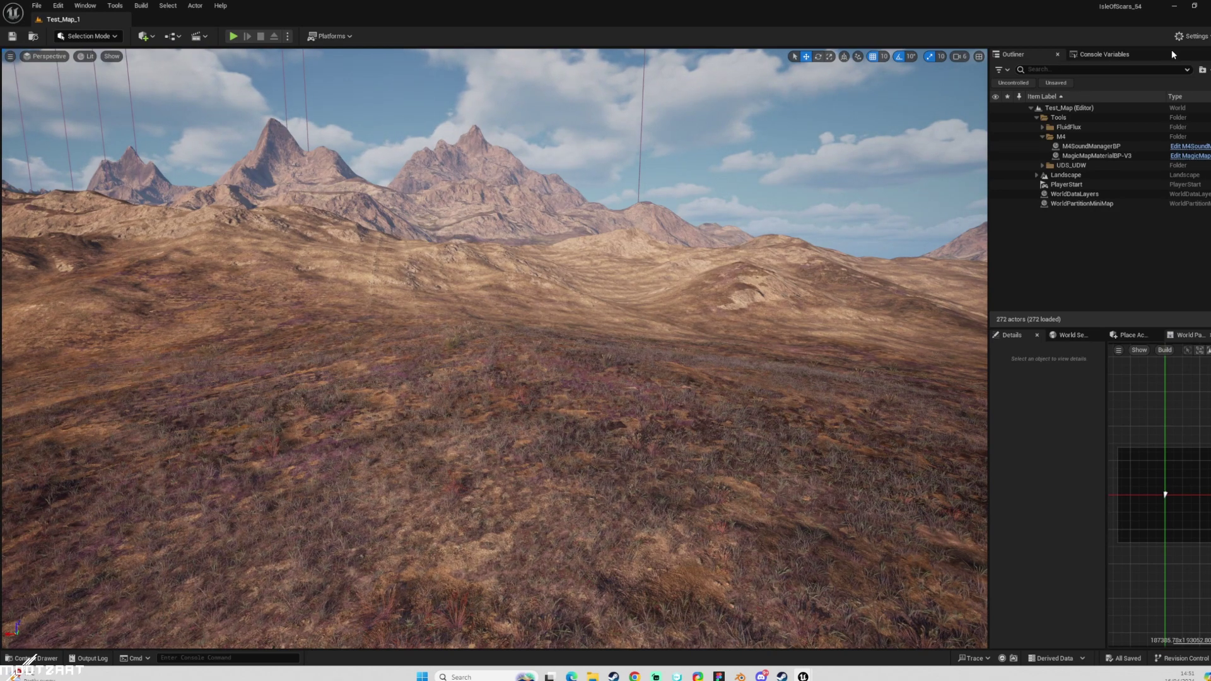
pyautogui.click(1138, 54)
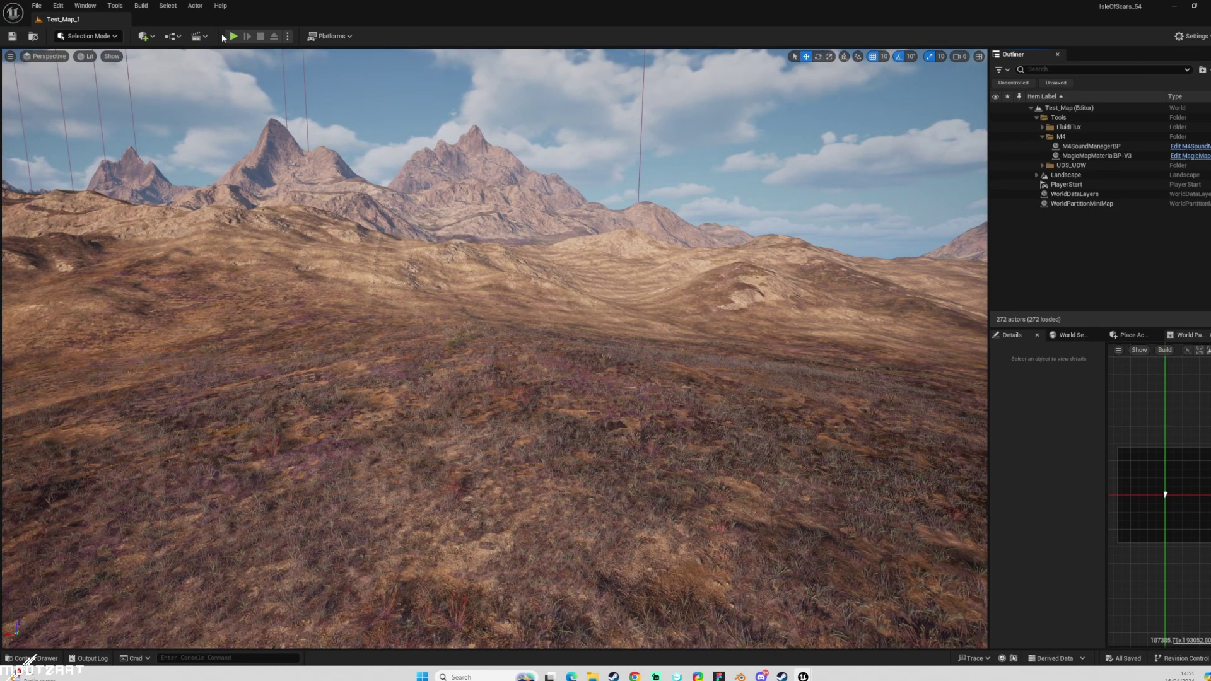
pyautogui.click(37, 6)
pyautogui.moveTo(67, 74)
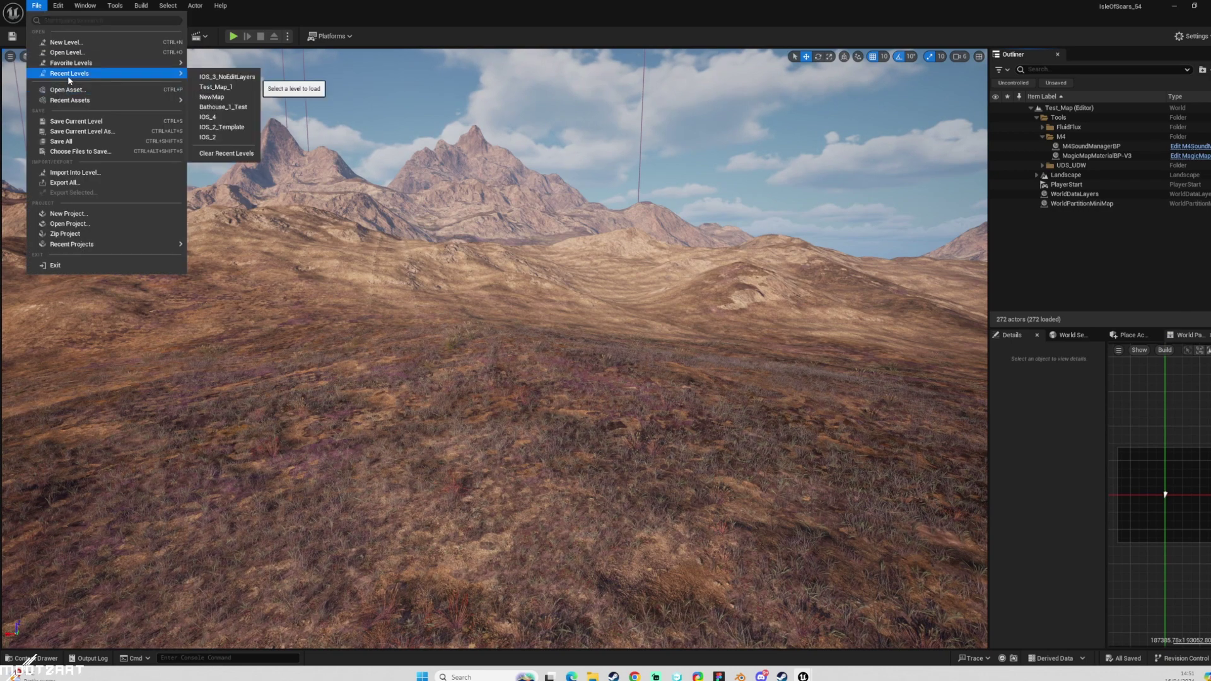
pyautogui.click(213, 80)
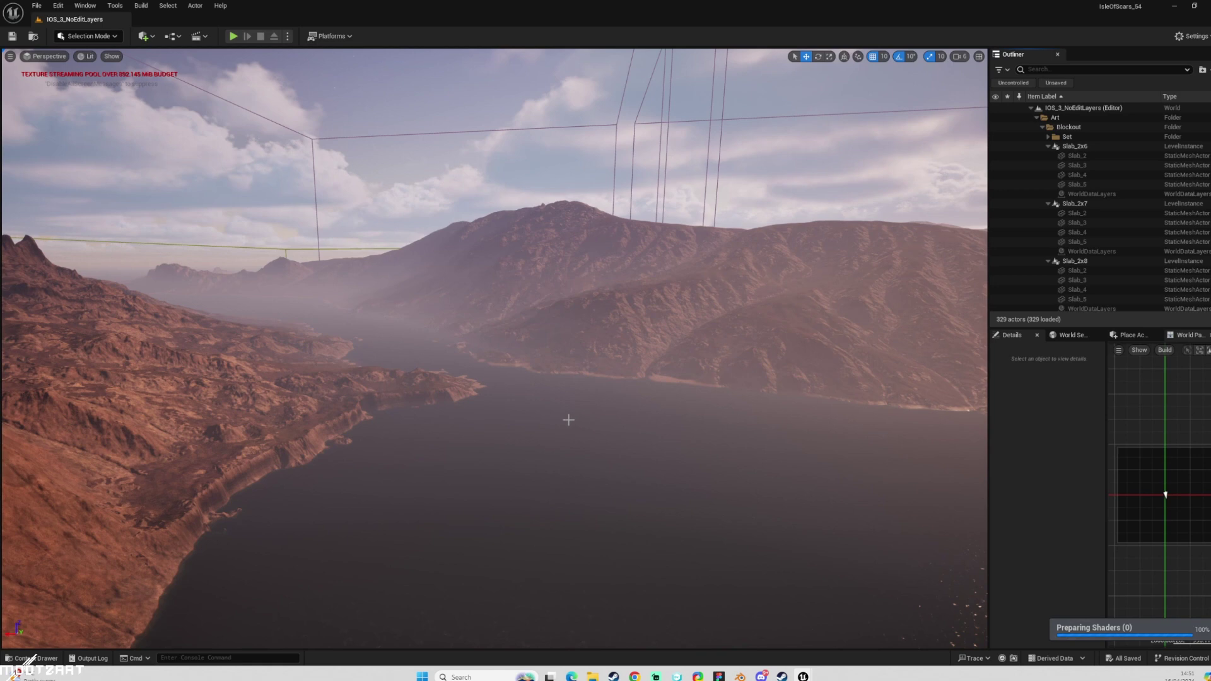
pyautogui.rightClick(711, 136)
pyautogui.click(927, 348)
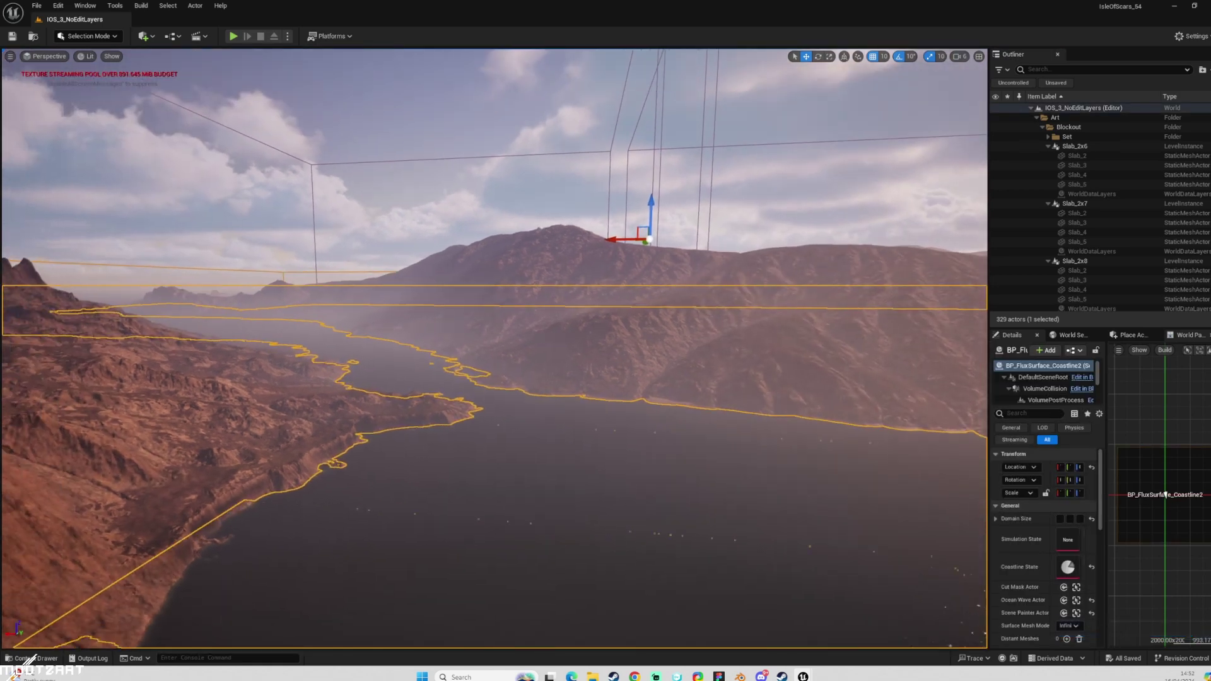
pyautogui.press('Escape')
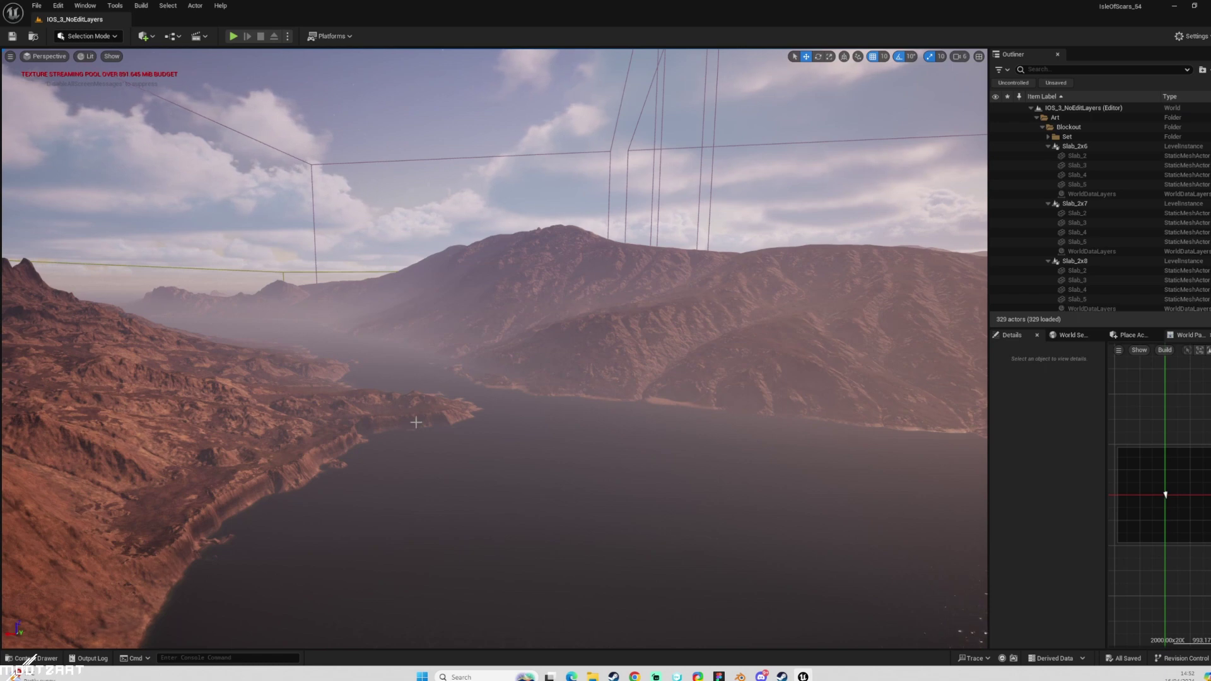
# Collapse the level's folders in the Outliner and open the Console Variables editor
pyautogui.click(1037, 118)
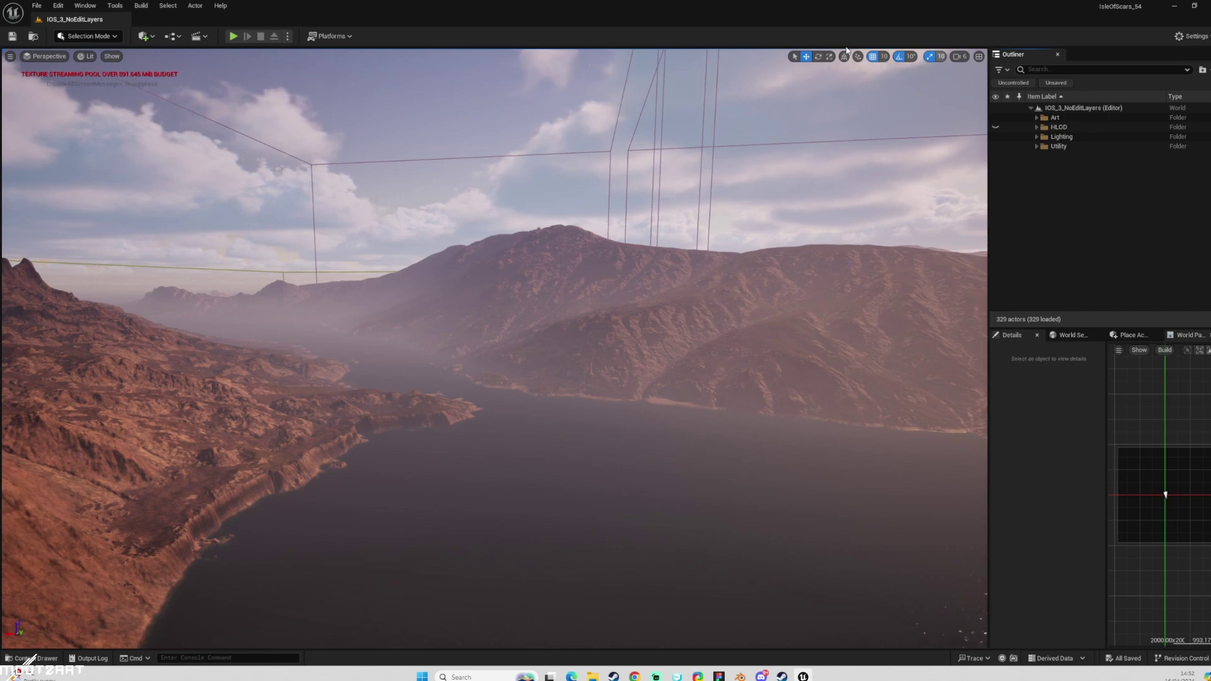
pyautogui.click(87, 6)
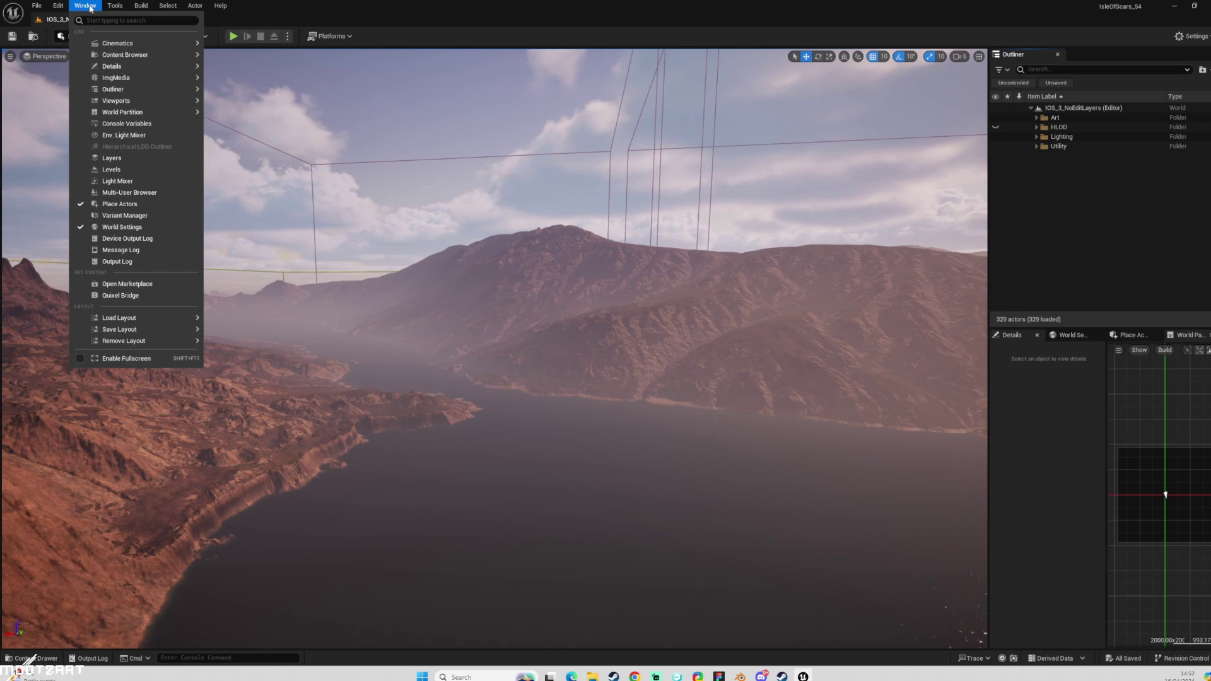
pyautogui.click(163, 124)
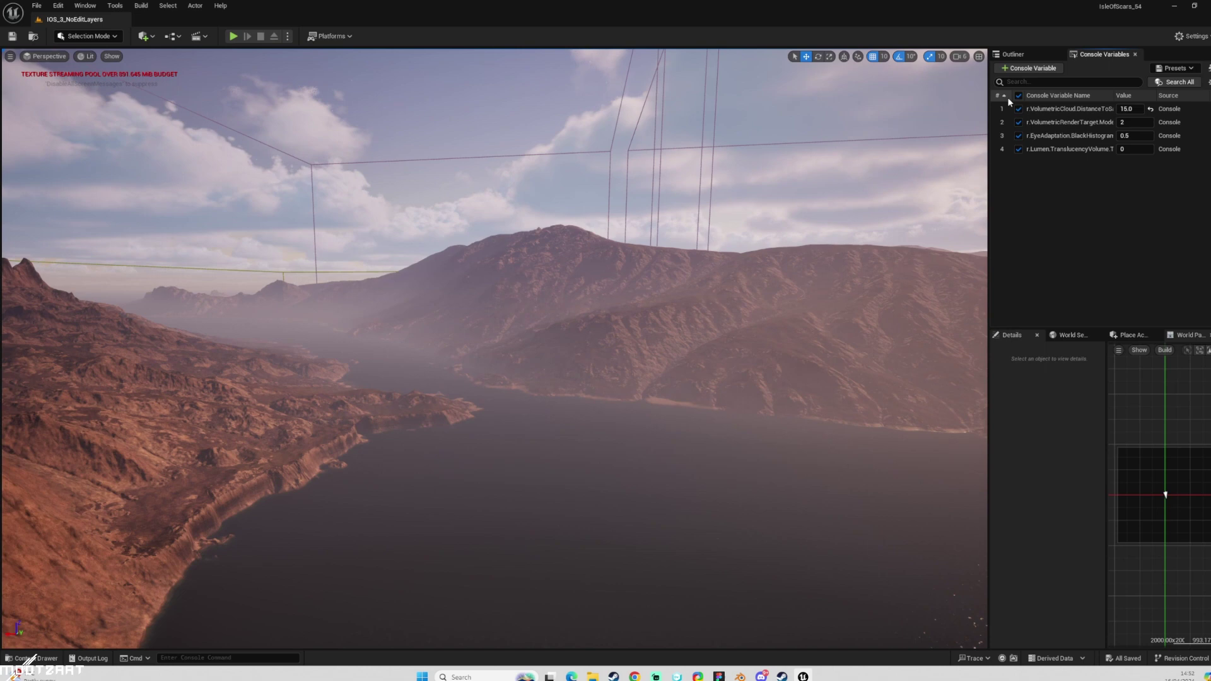
# Review the Engine Scalability Settings and the quality levels of their scalability groups
pyautogui.moveTo(1089, 138)
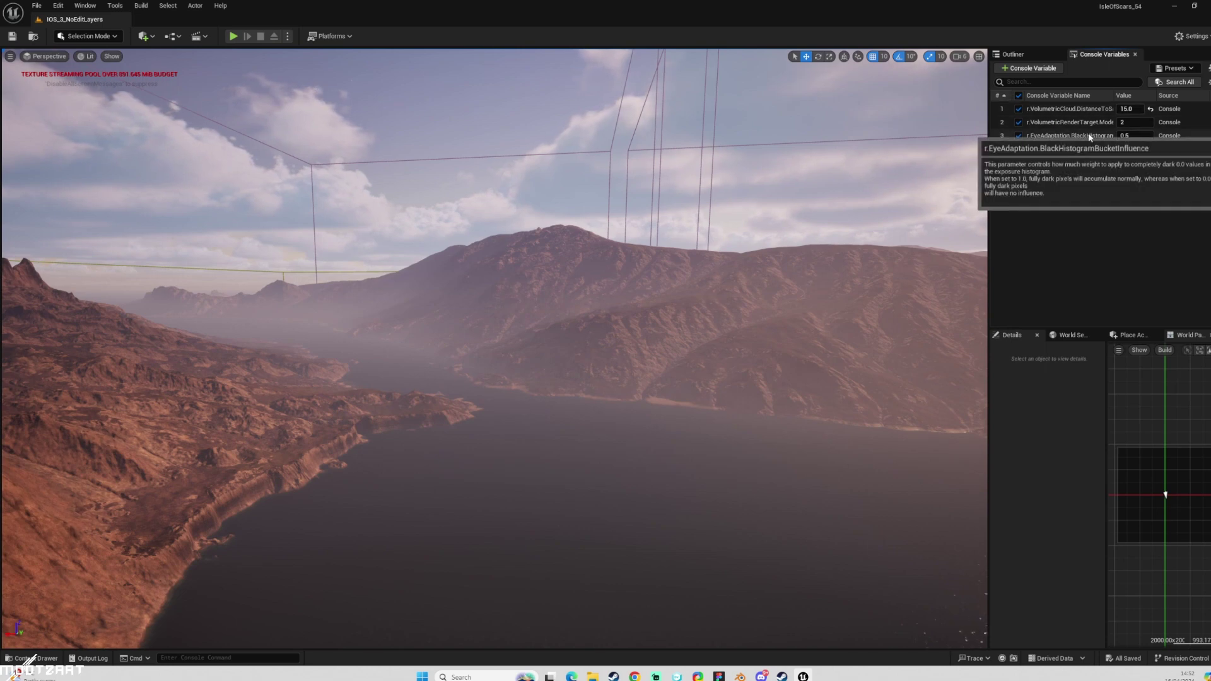
pyautogui.click(1204, 37)
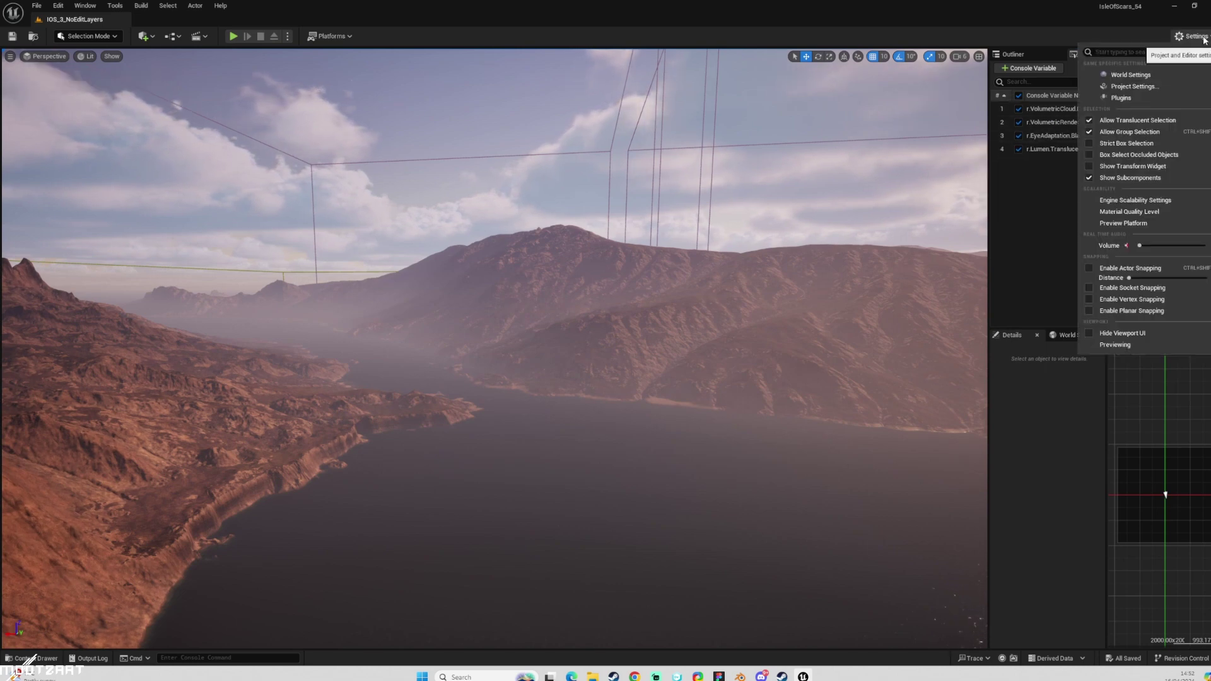
pyautogui.moveTo(1176, 201)
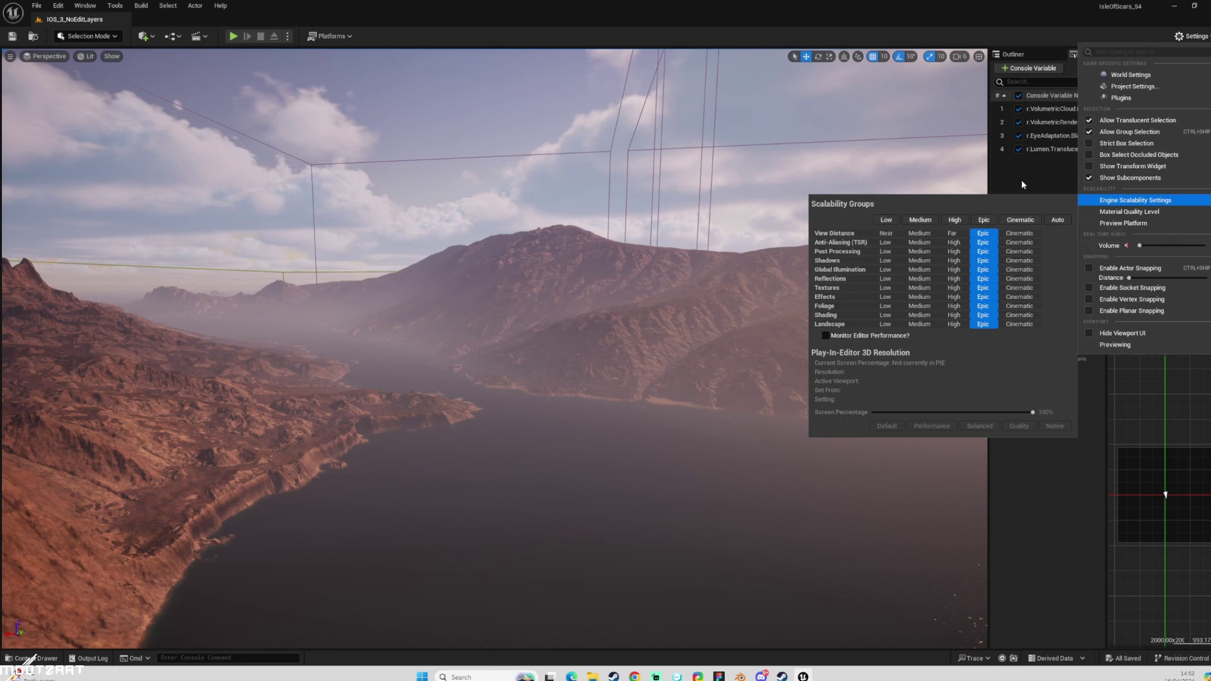
pyautogui.click(1050, 167)
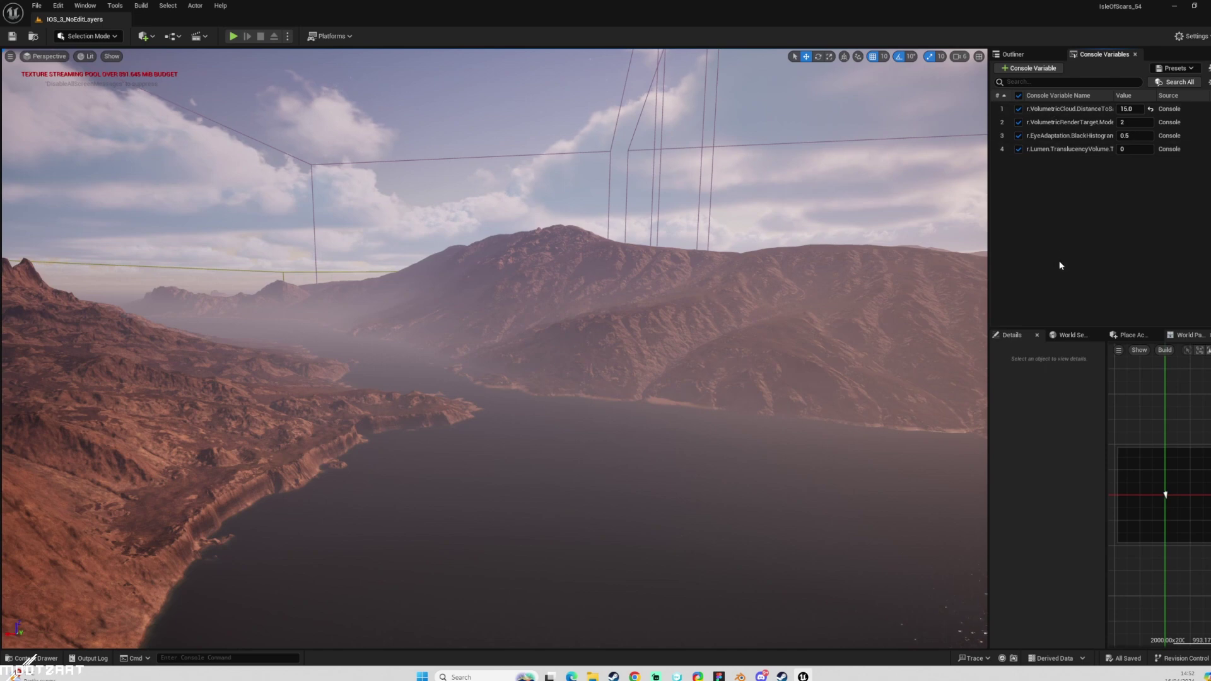
pyautogui.click(1191, 36)
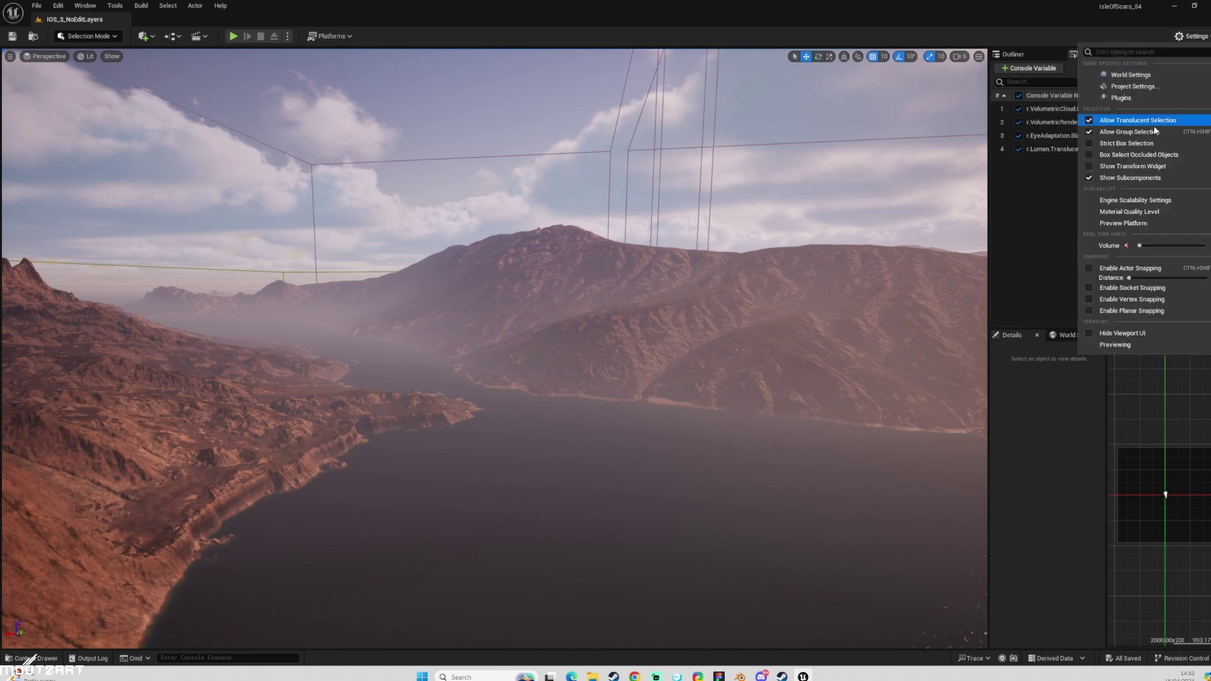
pyautogui.moveTo(1138, 201)
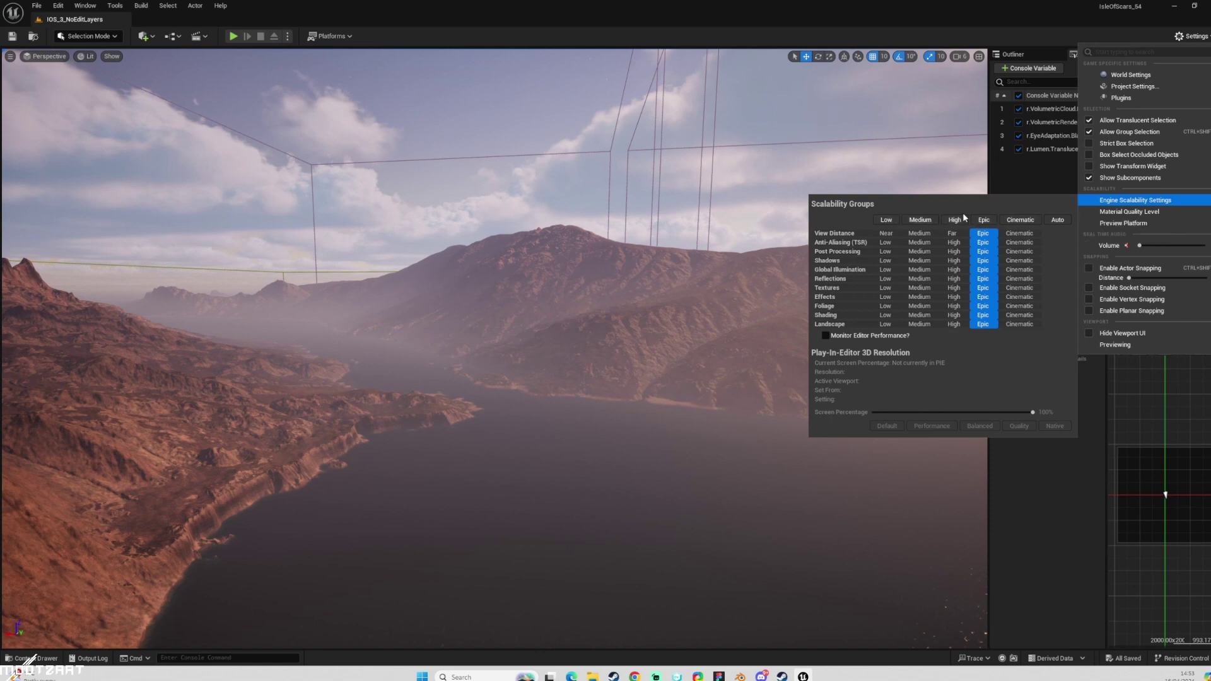
pyautogui.click(1029, 173)
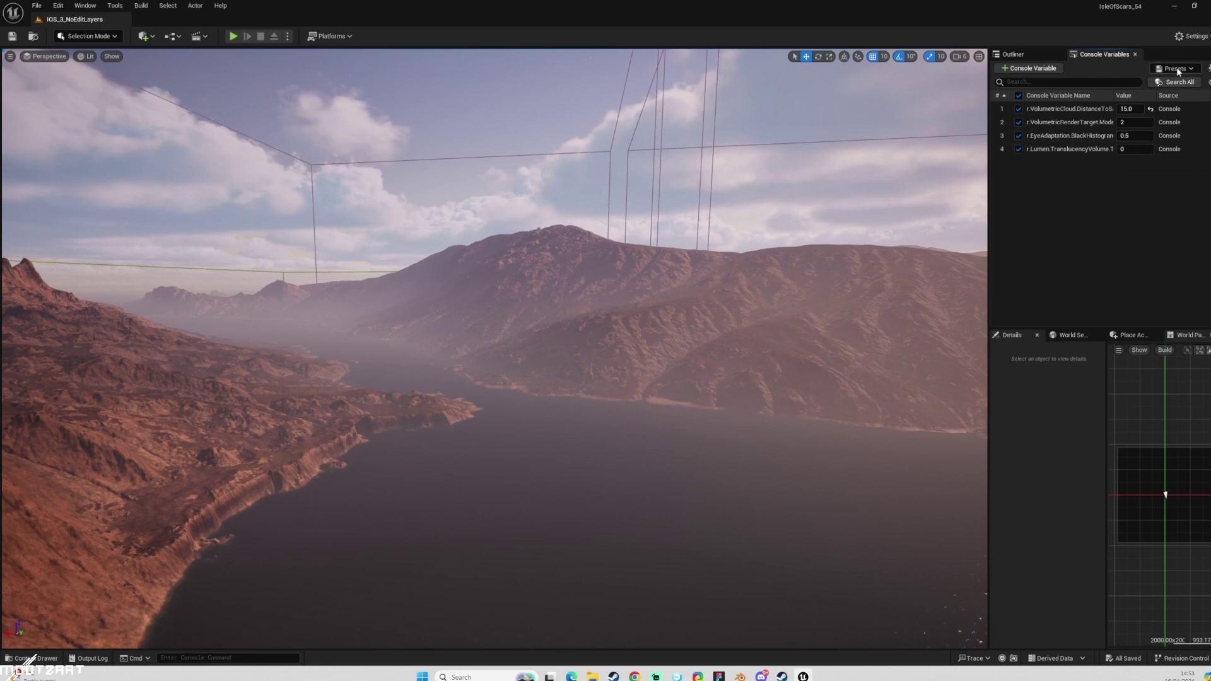
# Add the console variable r.Streaming.PoolSize with a value of 0 to the Console Variables list
pyautogui.click(1032, 68)
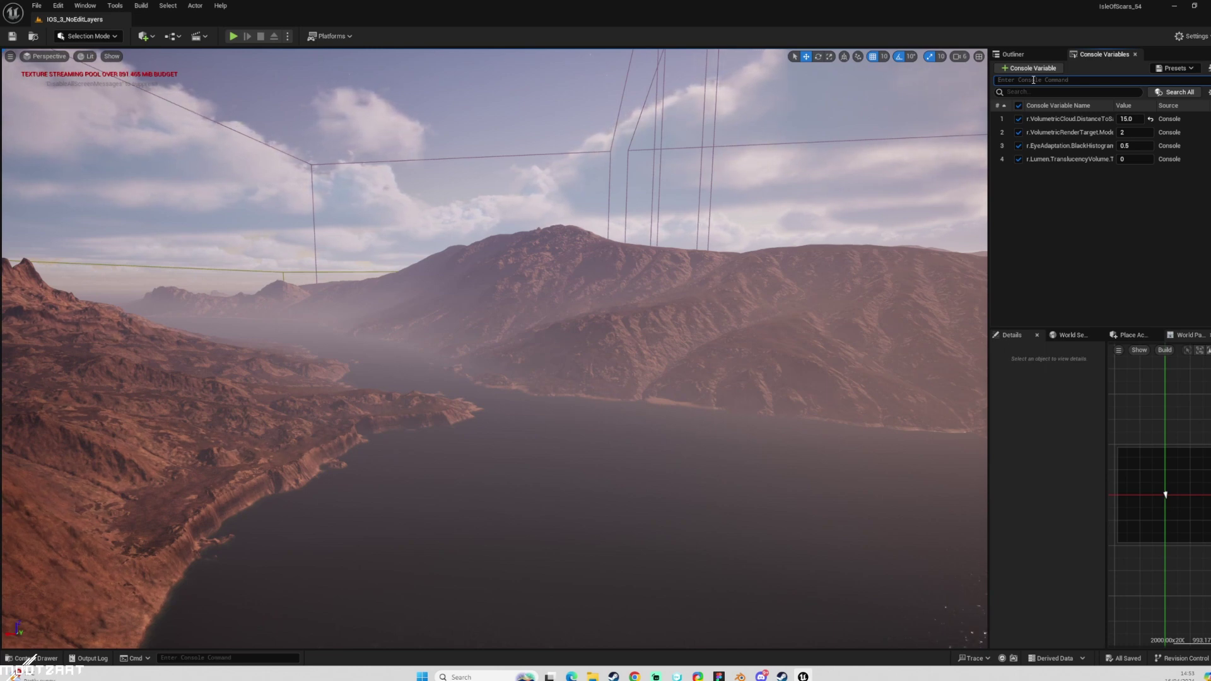
pyautogui.write('r.')
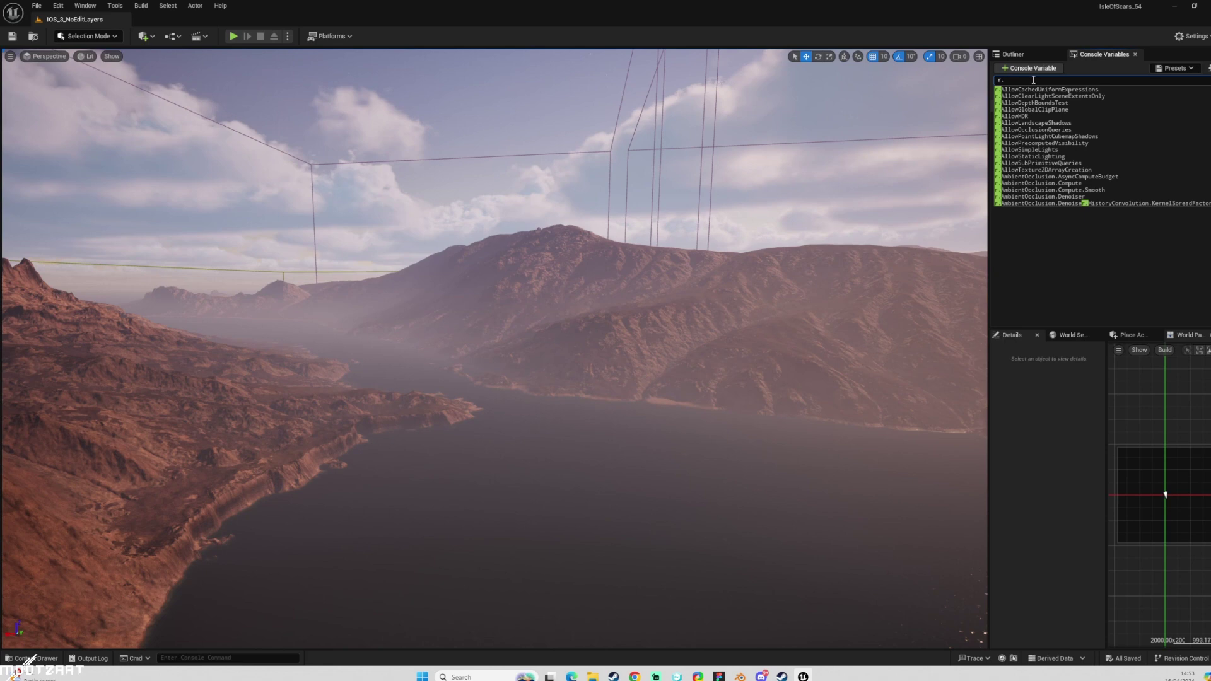
pyautogui.write('stream')
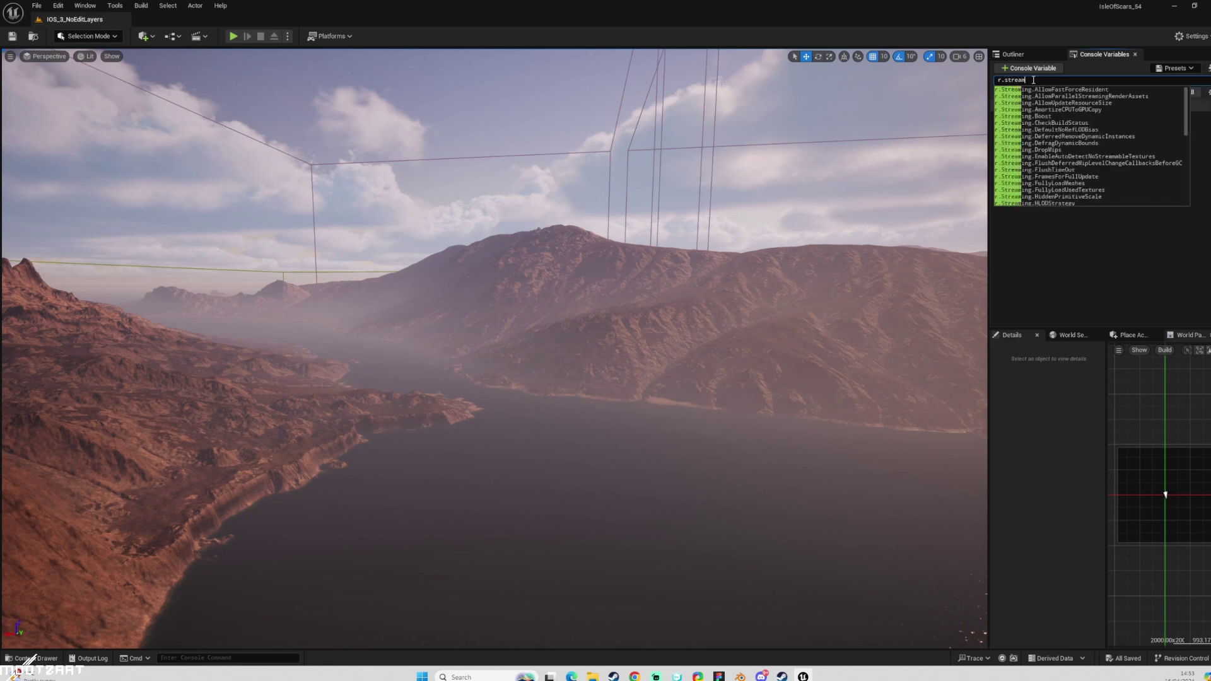
pyautogui.write('ing.pool')
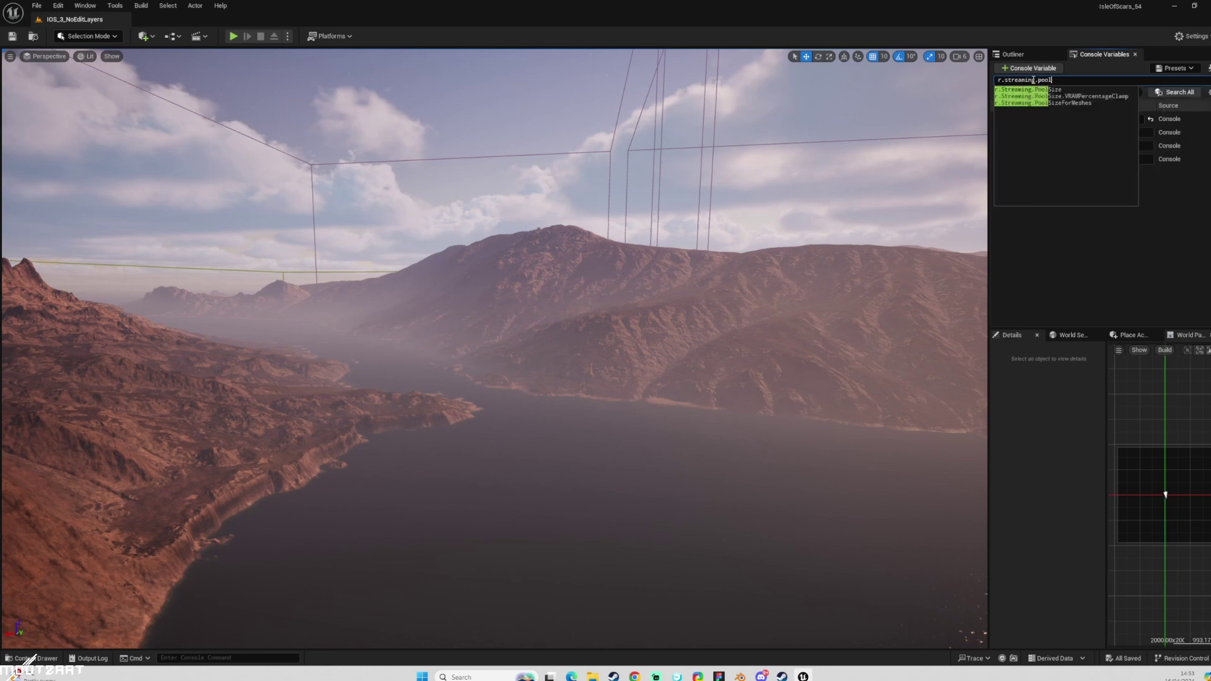
pyautogui.write('size 0')
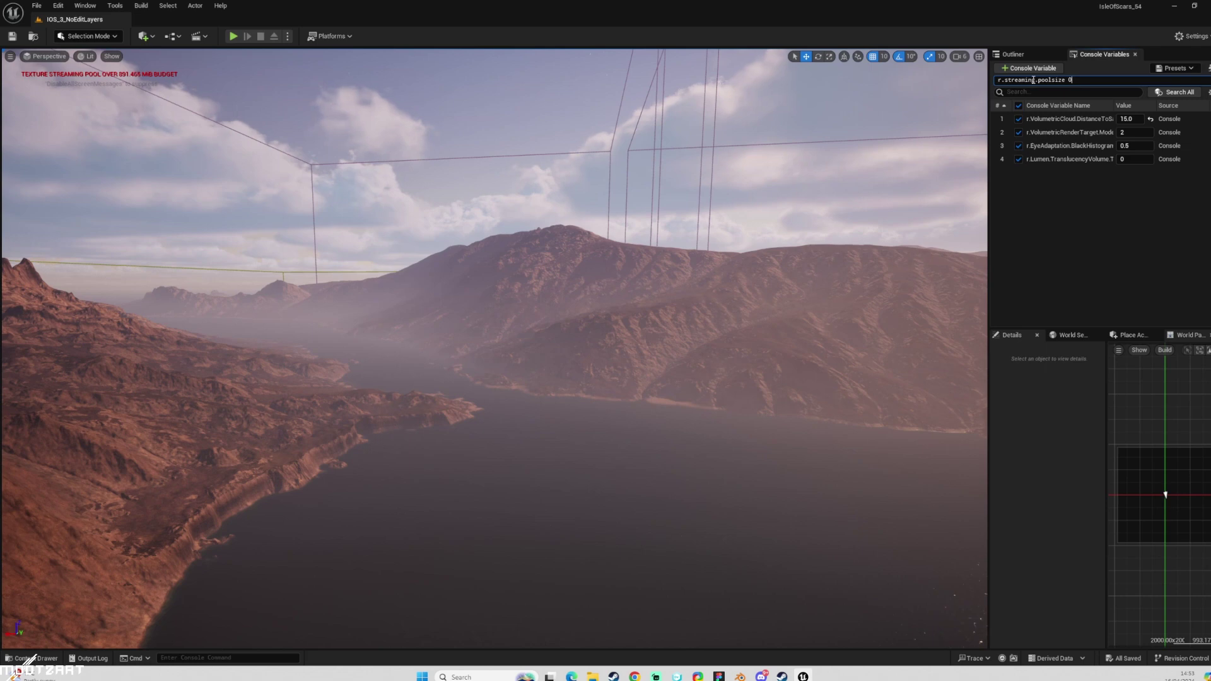
pyautogui.press('Return')
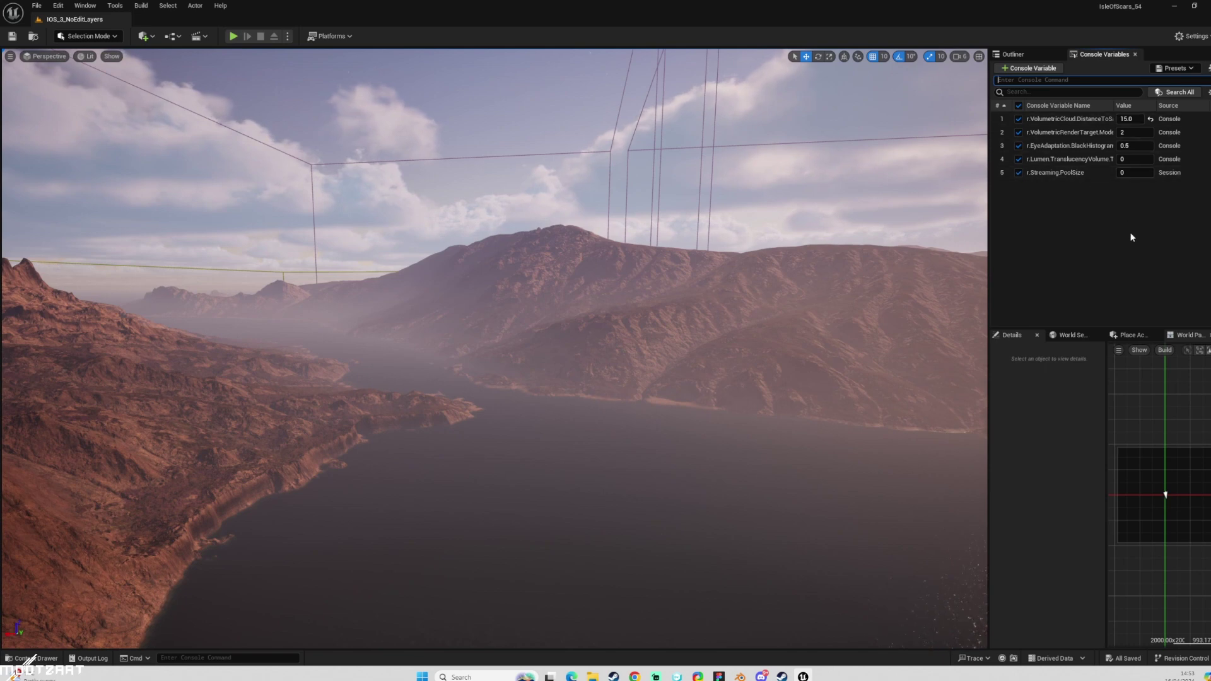
# Save the current console variable list as a new preset named TutorialPreset_1 in the Content/Levels folder
pyautogui.click(1191, 68)
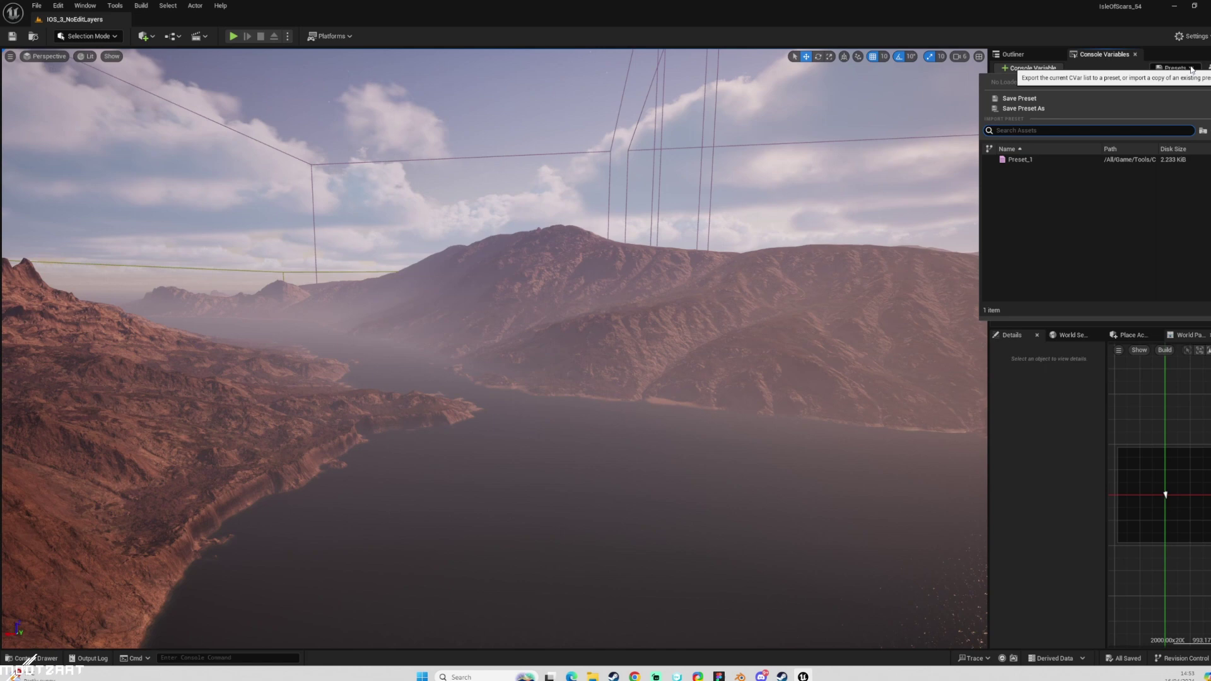
pyautogui.click(1036, 107)
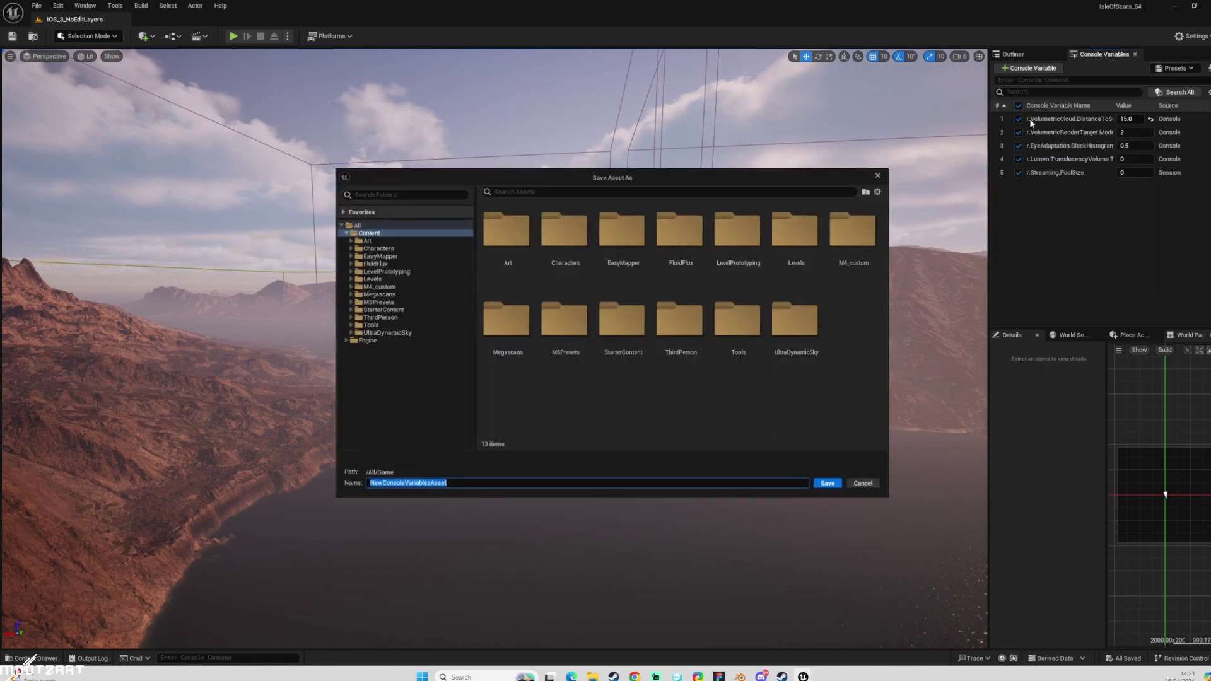
pyautogui.click(372, 279)
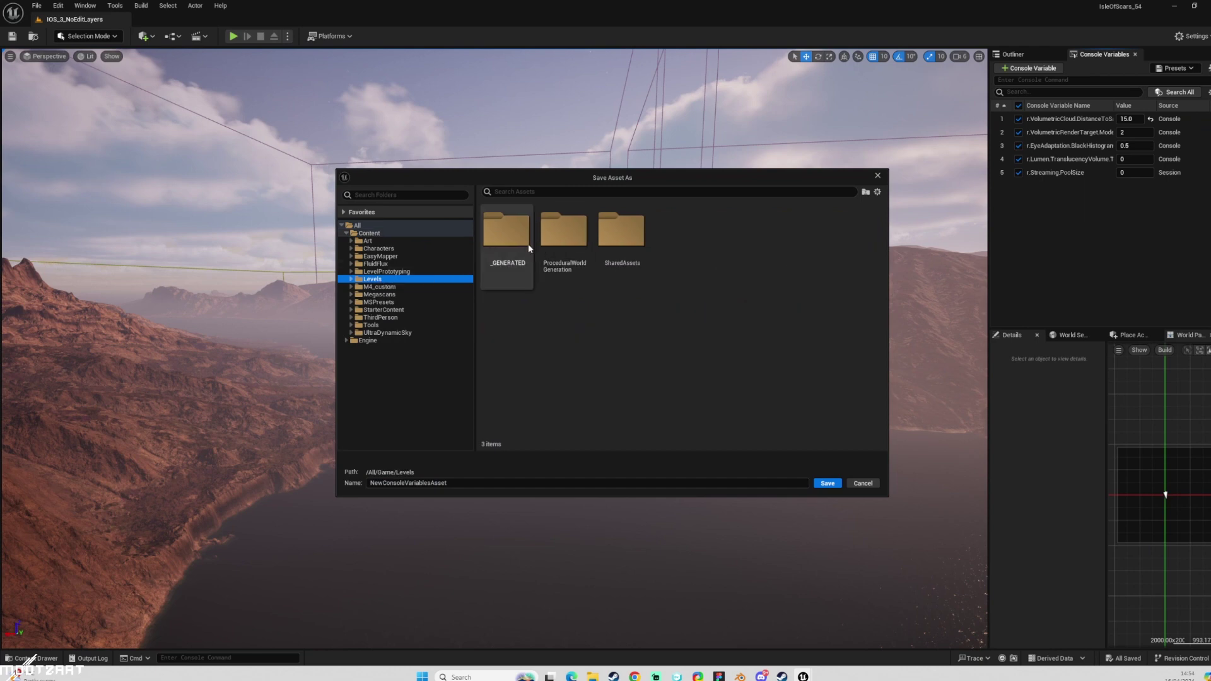
pyautogui.doubleClick(644, 238)
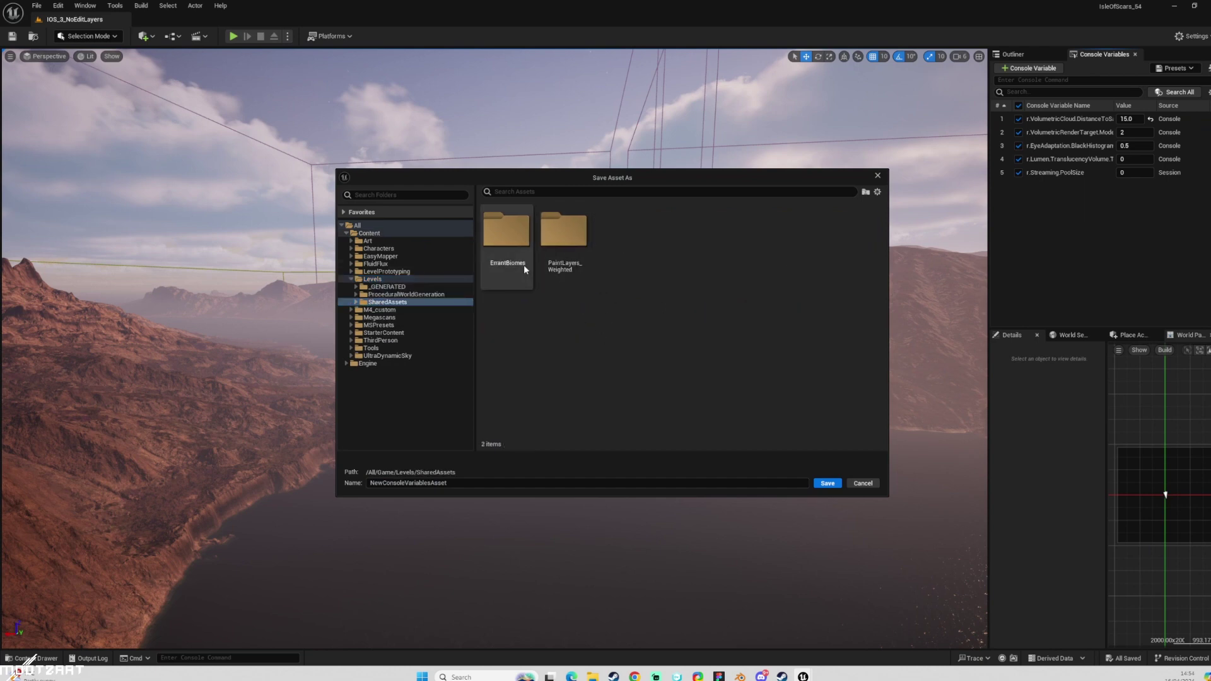
pyautogui.click(404, 294)
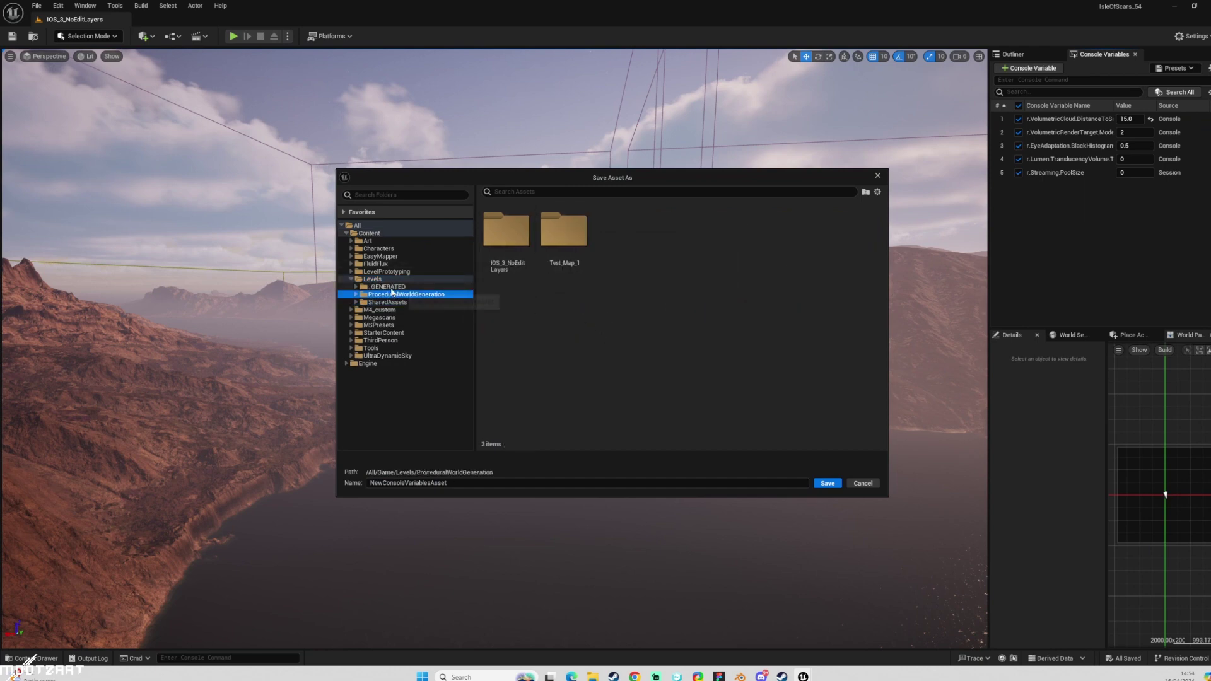
pyautogui.click(374, 280)
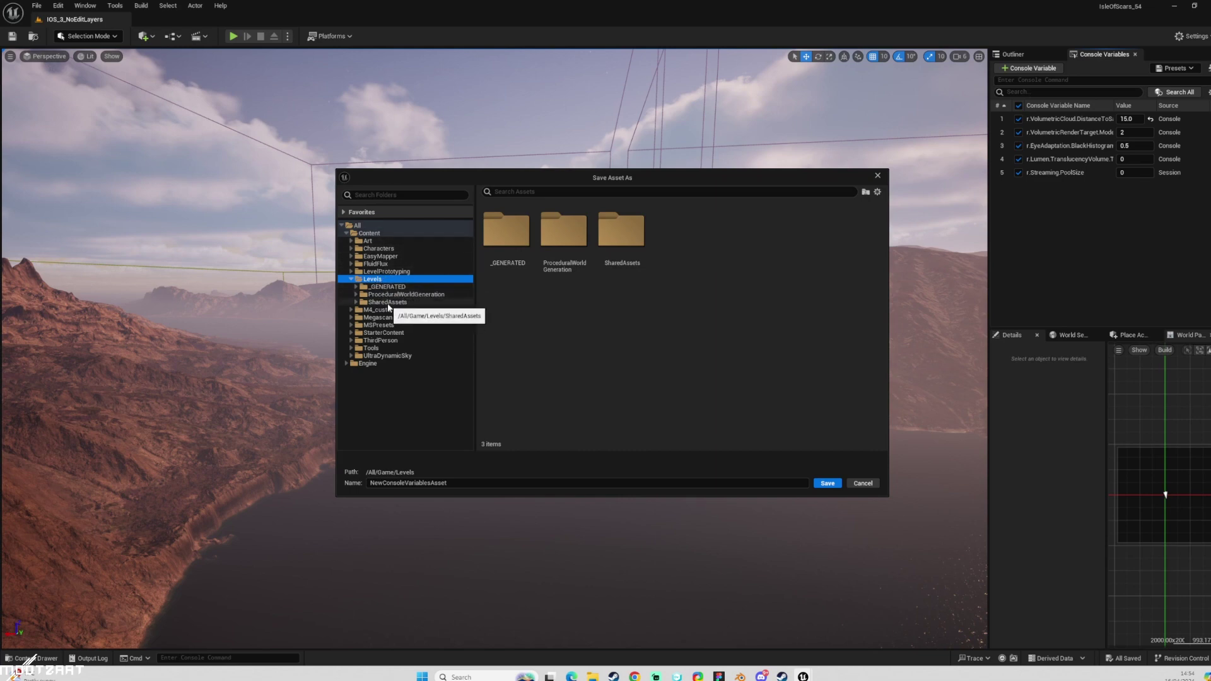
pyautogui.click(416, 303)
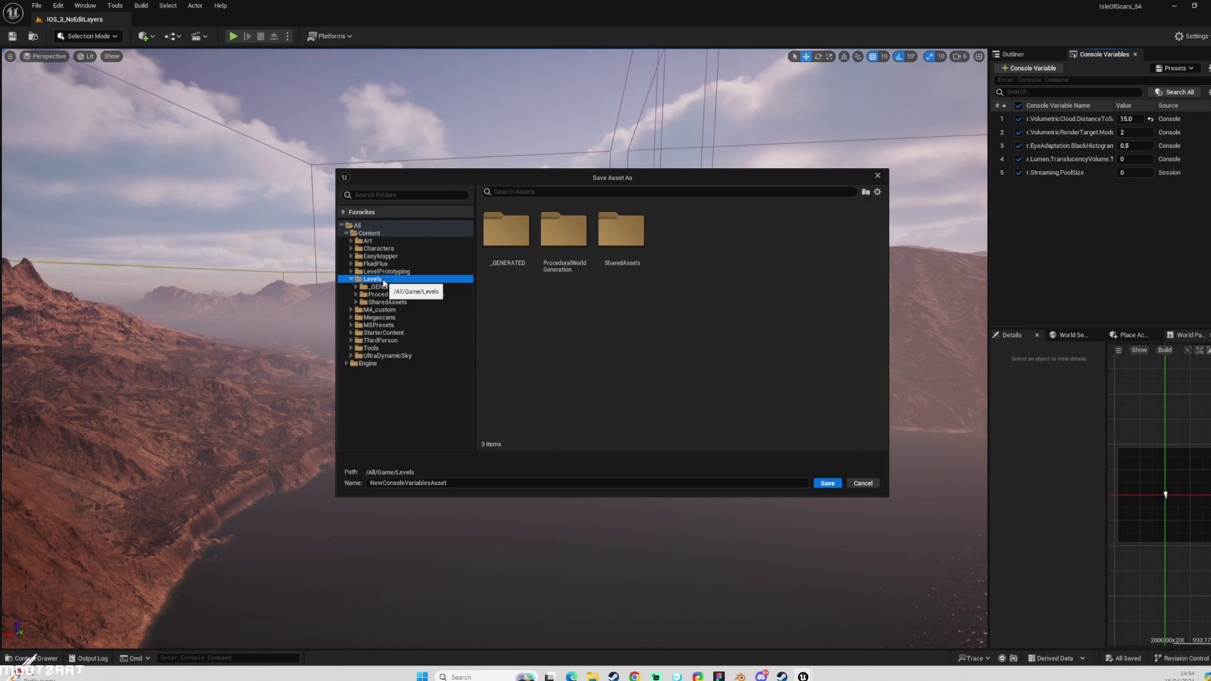
pyautogui.moveTo(472, 482); pyautogui.dragTo(370, 482)
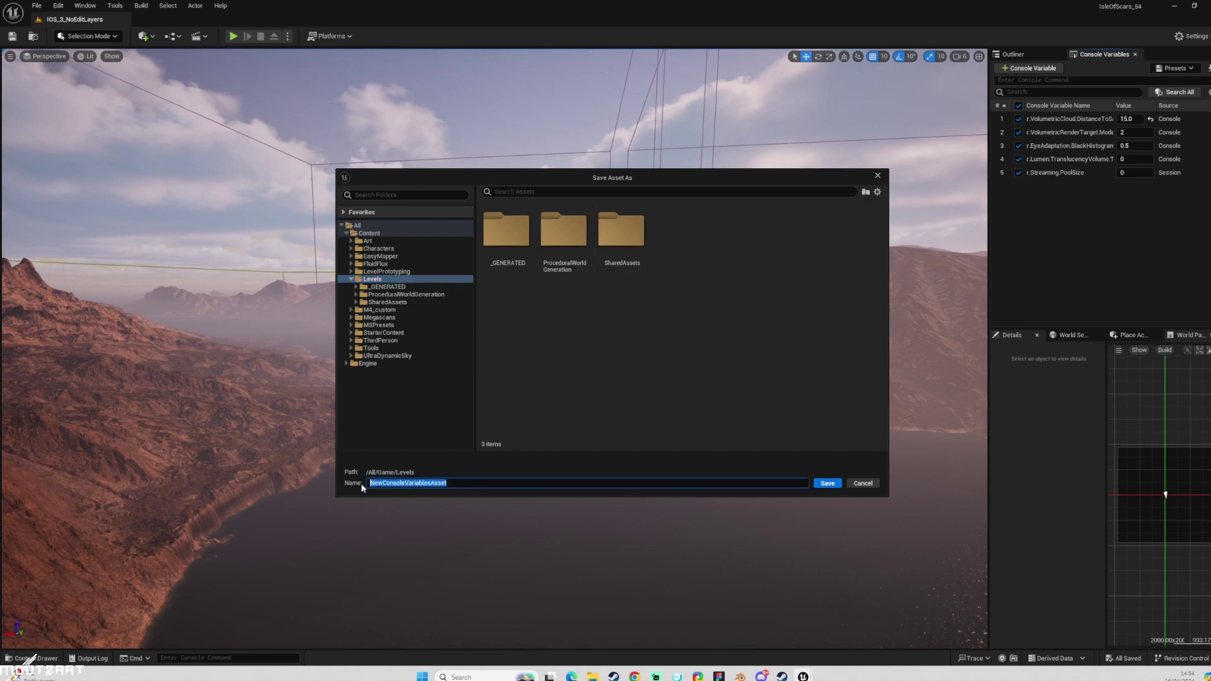
pyautogui.write('TutorialPreset_1')
pyautogui.click(828, 483)
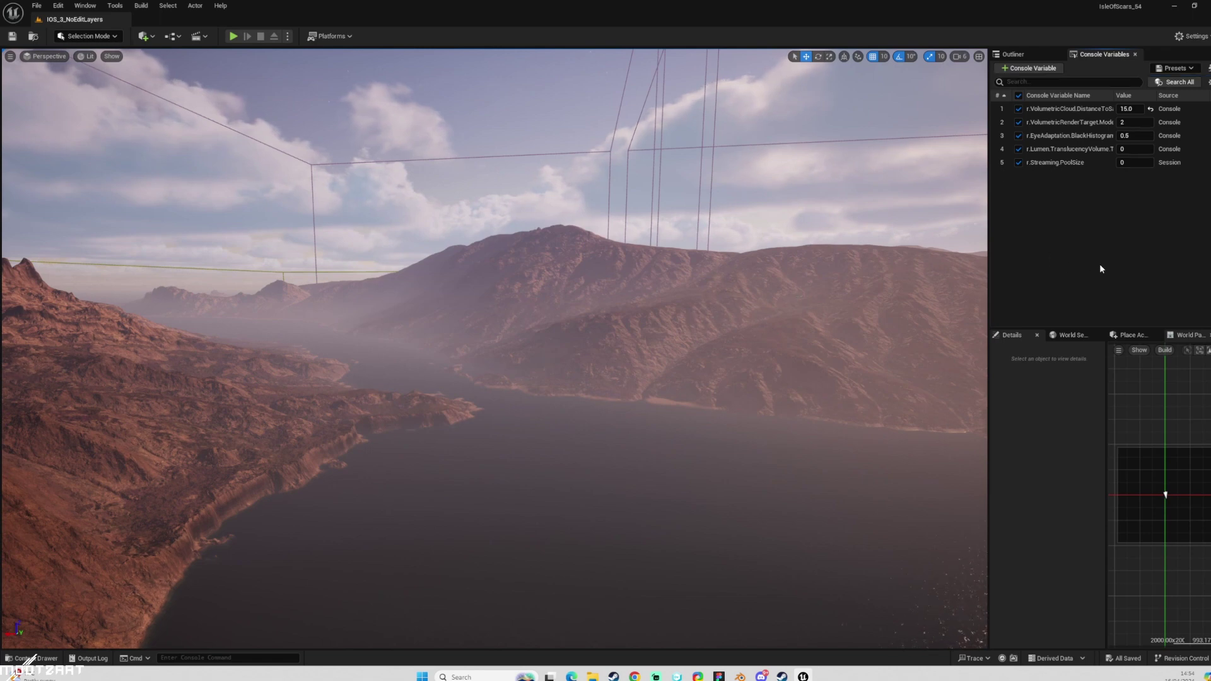
# Import the TutorialPreset_1 console variable preset and switch the list over to Preset_1
pyautogui.click(1182, 69)
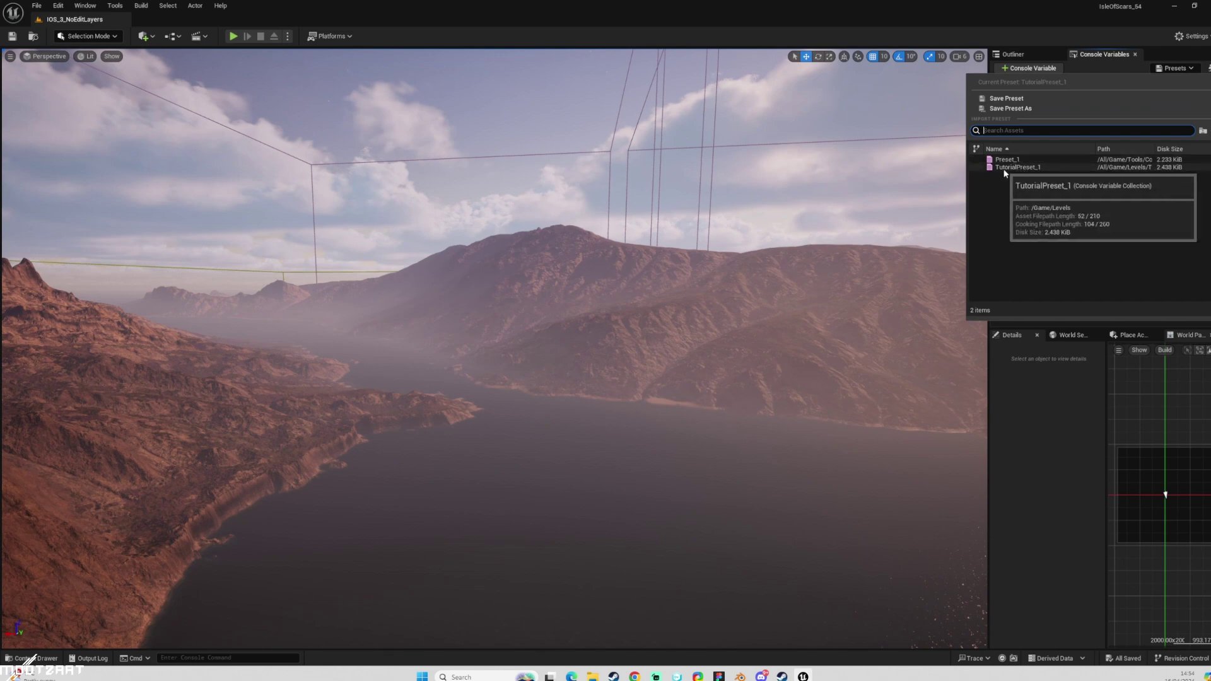
pyautogui.click(1034, 168)
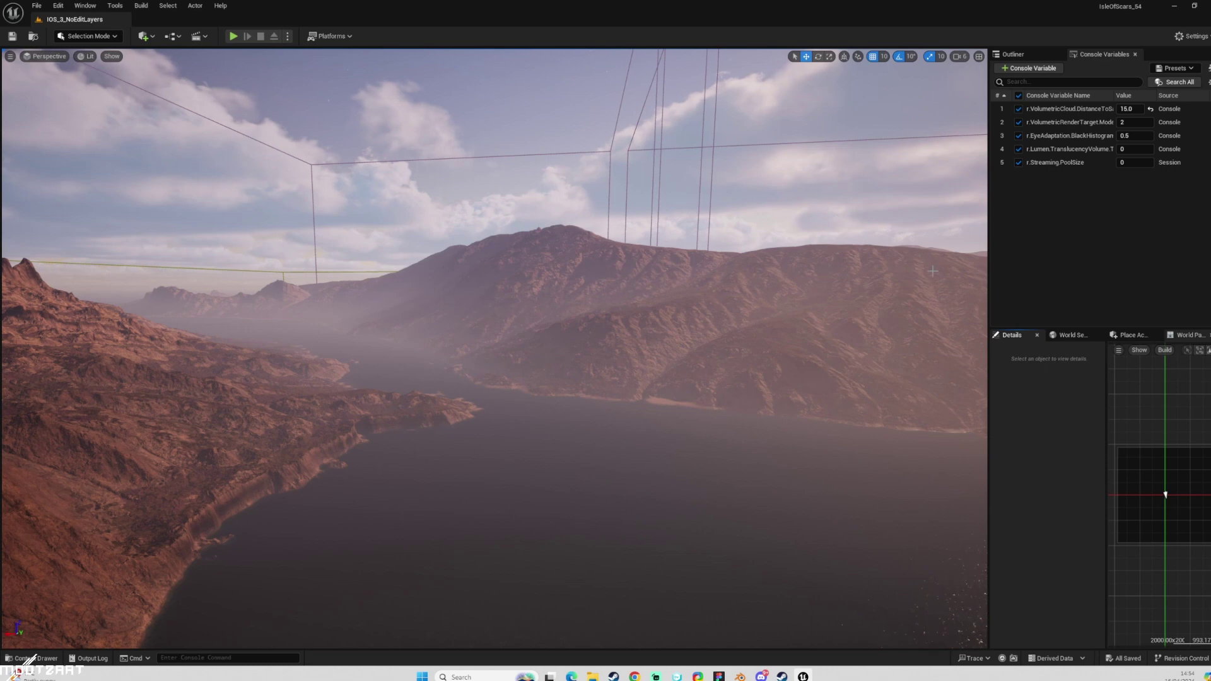
pyautogui.click(1175, 69)
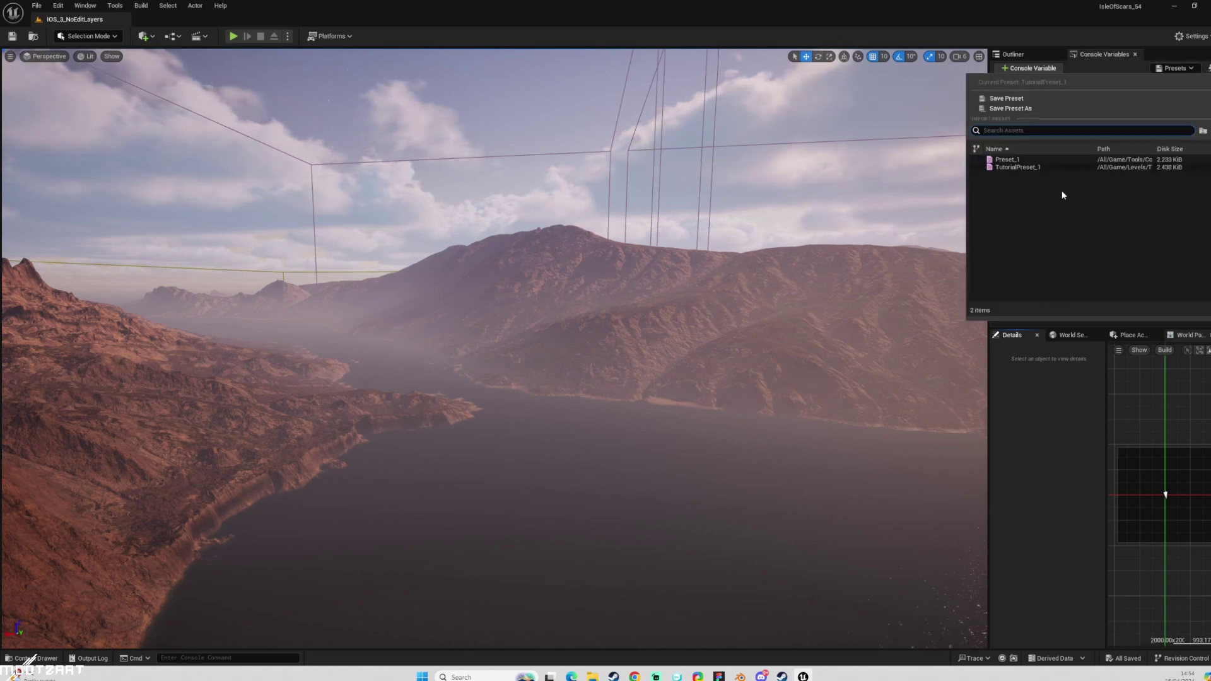
pyautogui.click(1015, 167)
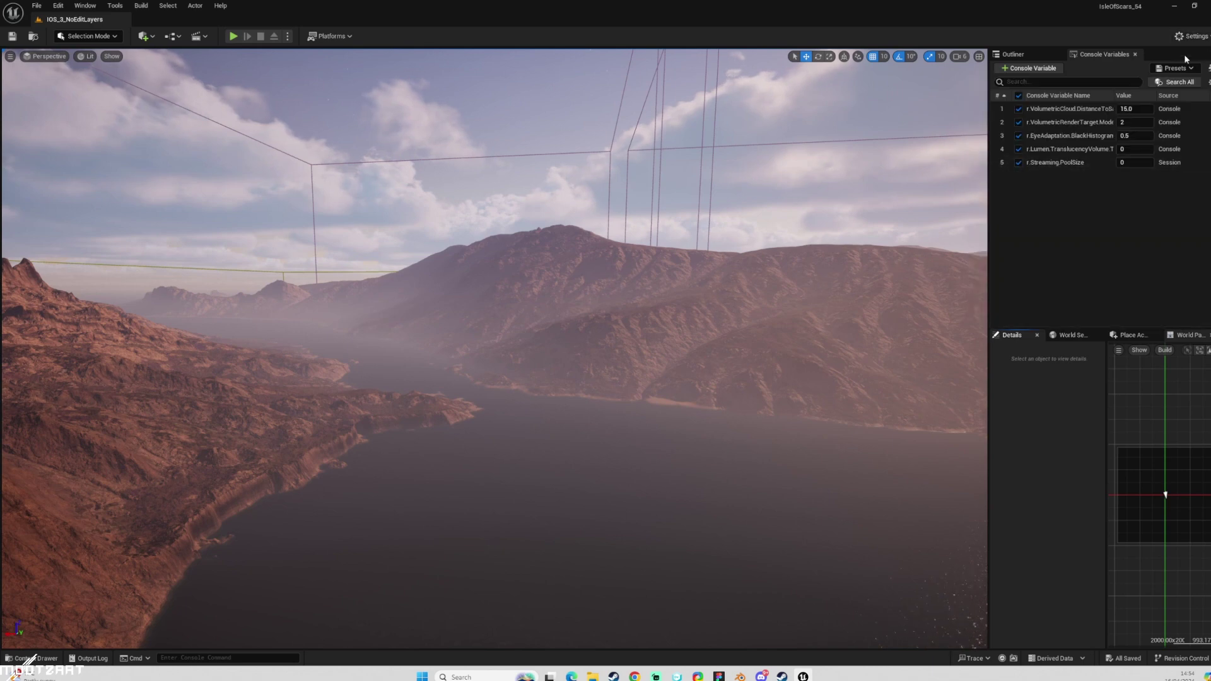
pyautogui.click(1181, 69)
pyautogui.click(1019, 157)
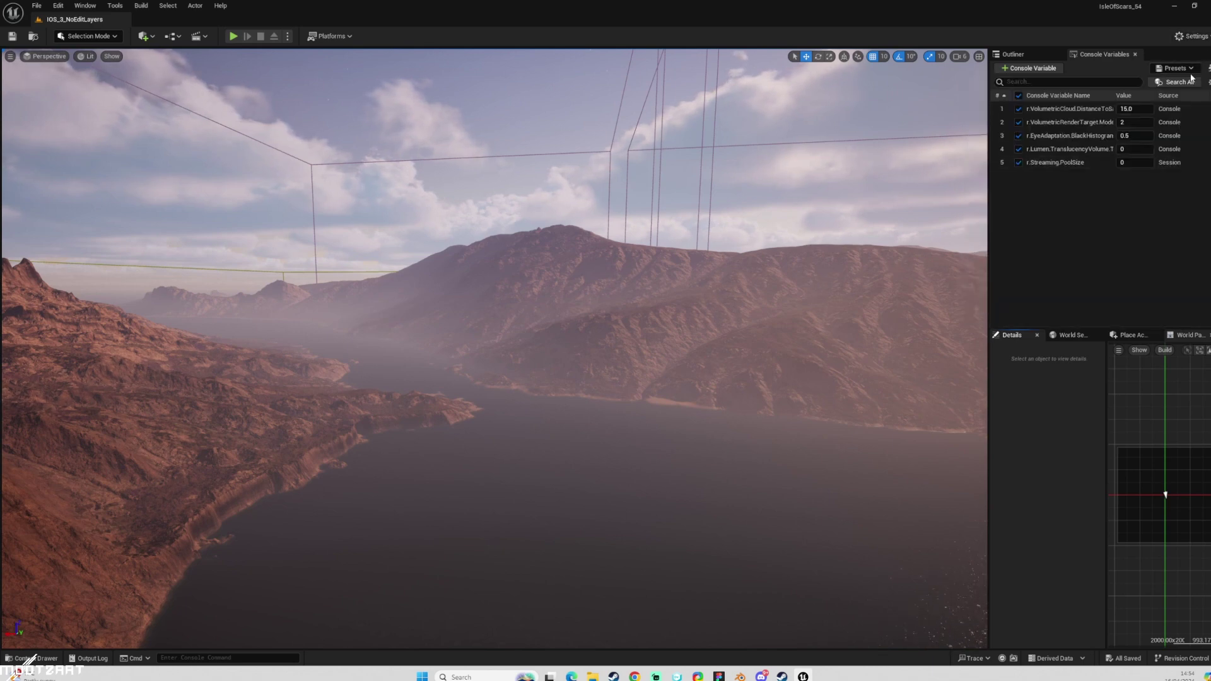
pyautogui.click(1179, 69)
pyautogui.click(1027, 157)
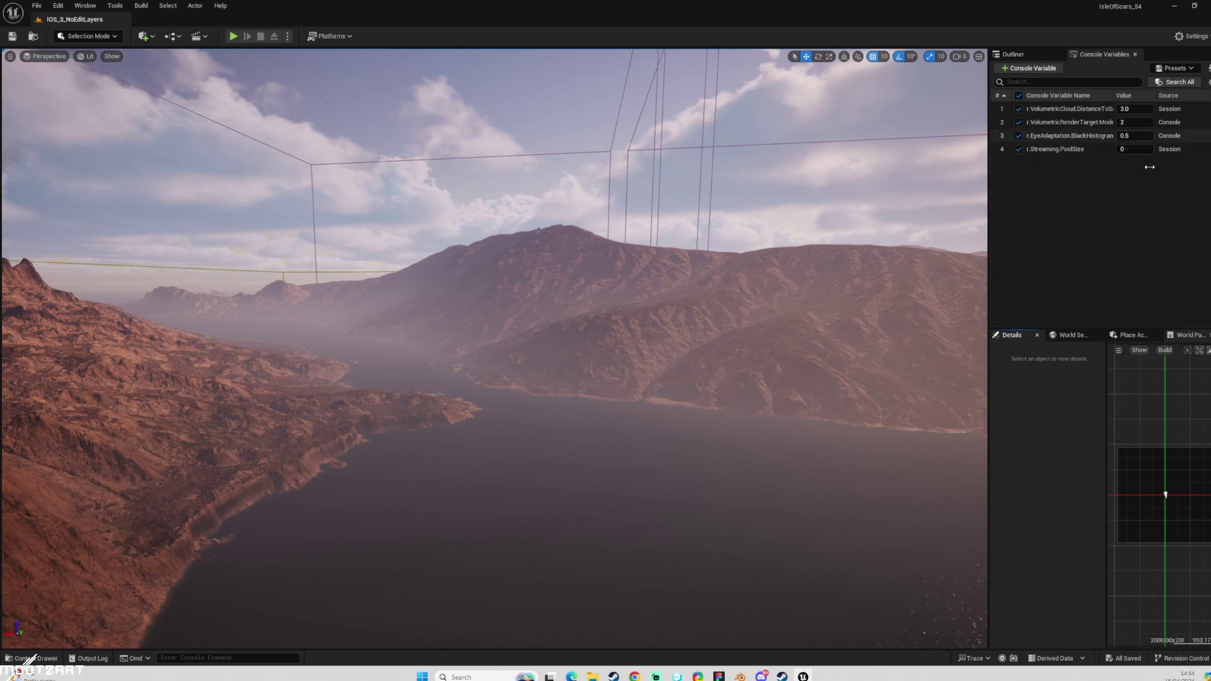
# Sort the console variables by Source in ascending order, trying the descending order as well
pyautogui.click(1176, 98)
pyautogui.click(1176, 98)
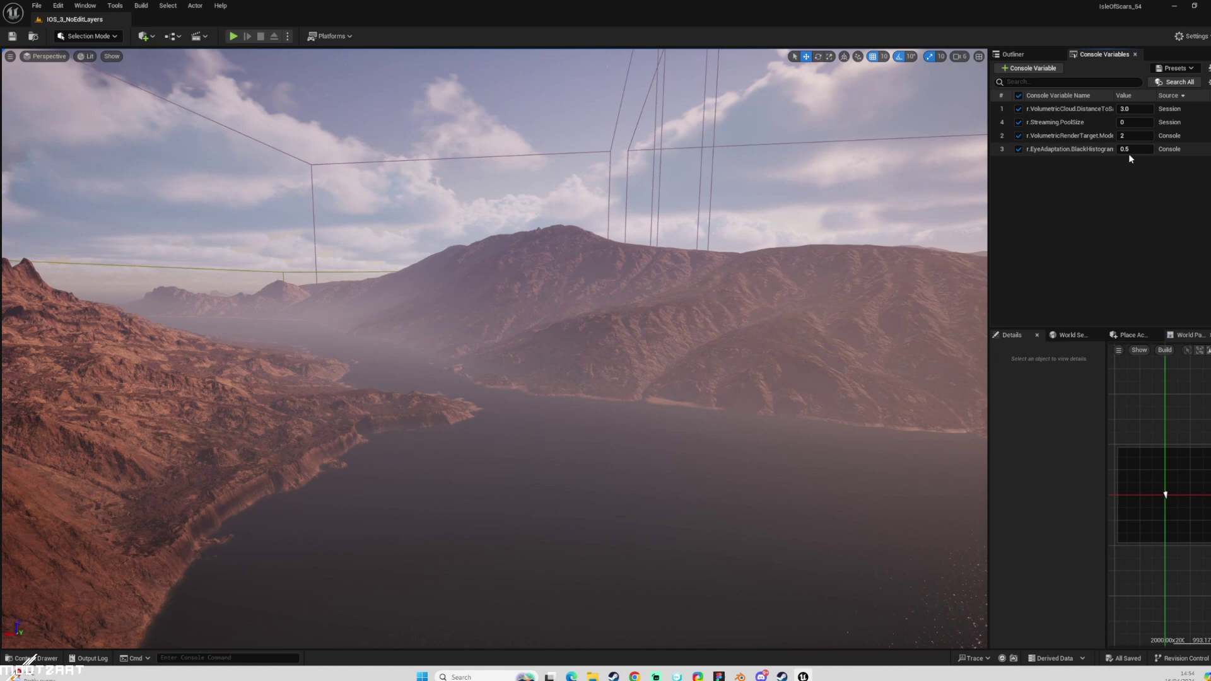
pyautogui.click(1175, 98)
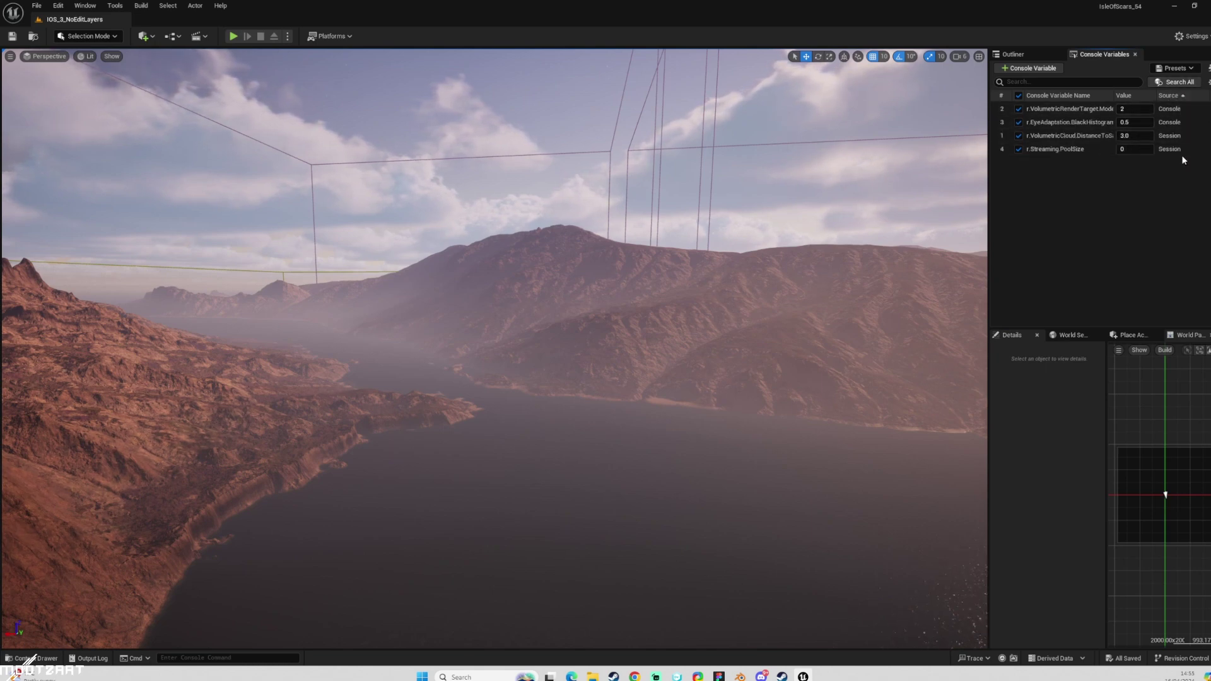
pyautogui.click(1178, 96)
pyautogui.click(1178, 97)
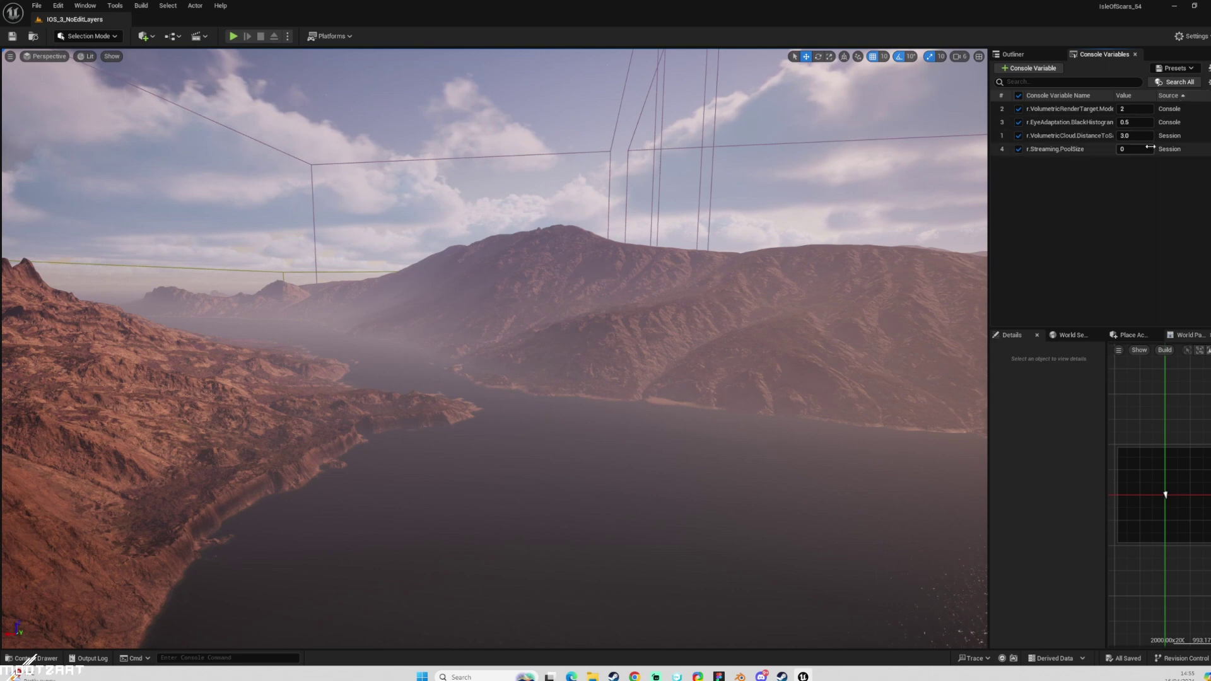